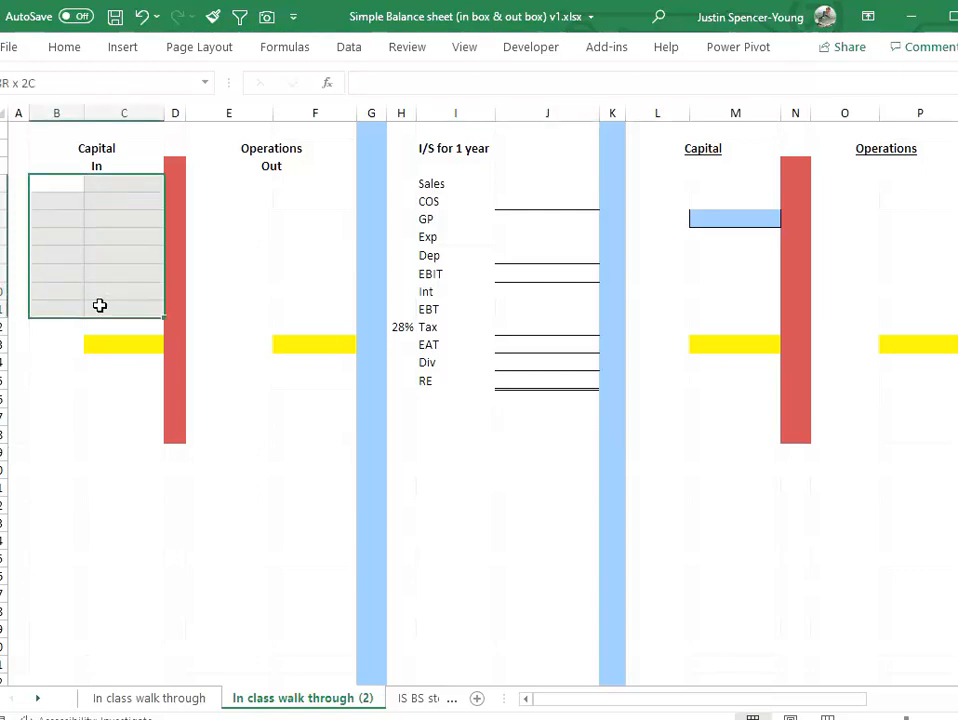
Step: Record Equity of 1,000,000 on row 5 of the Capital In block, with the label in B5 and the amount in C5
{"action": "left_click_drag", "start_coordinate": [255, 186], "coordinate": [277, 311]}
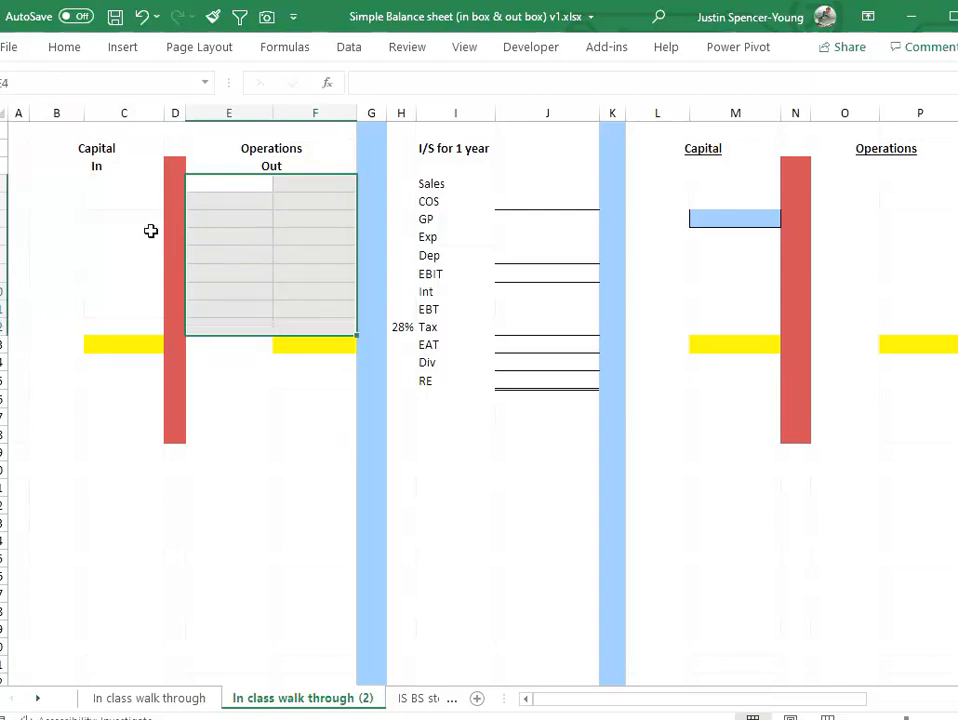
{"action": "left_click", "coordinate": [50, 202]}
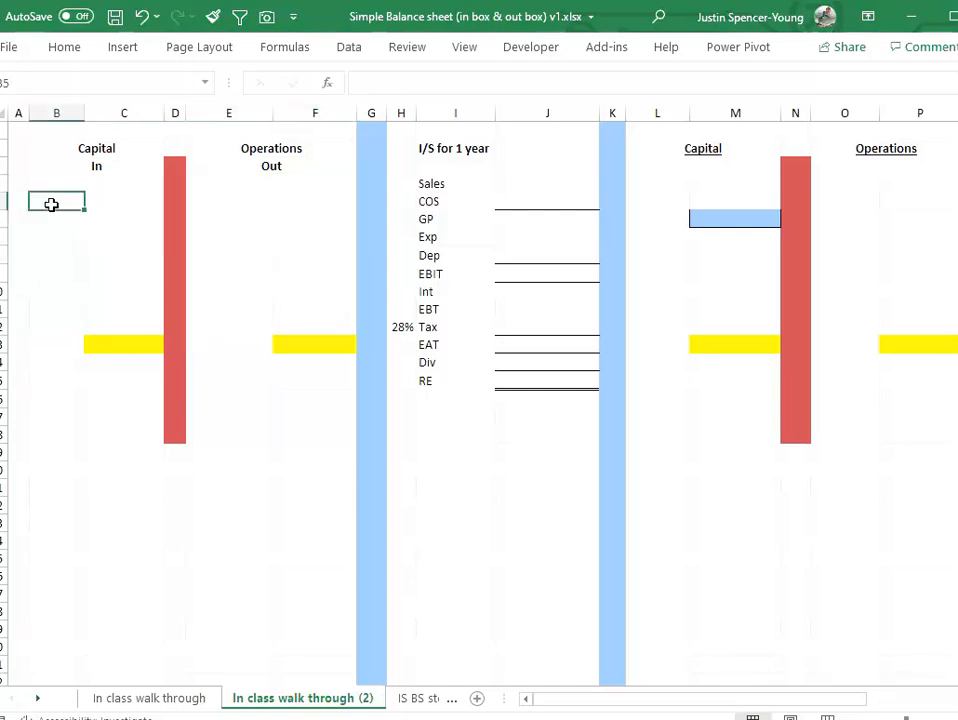
{"action": "type", "text": "Equity"}
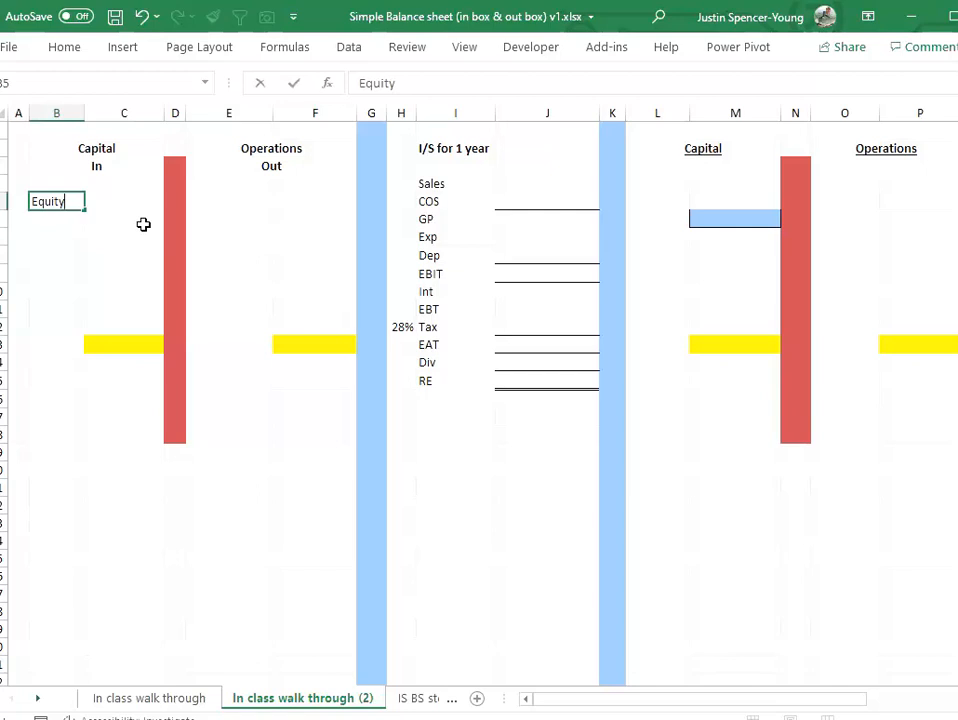
{"action": "key", "text": "Tab"}
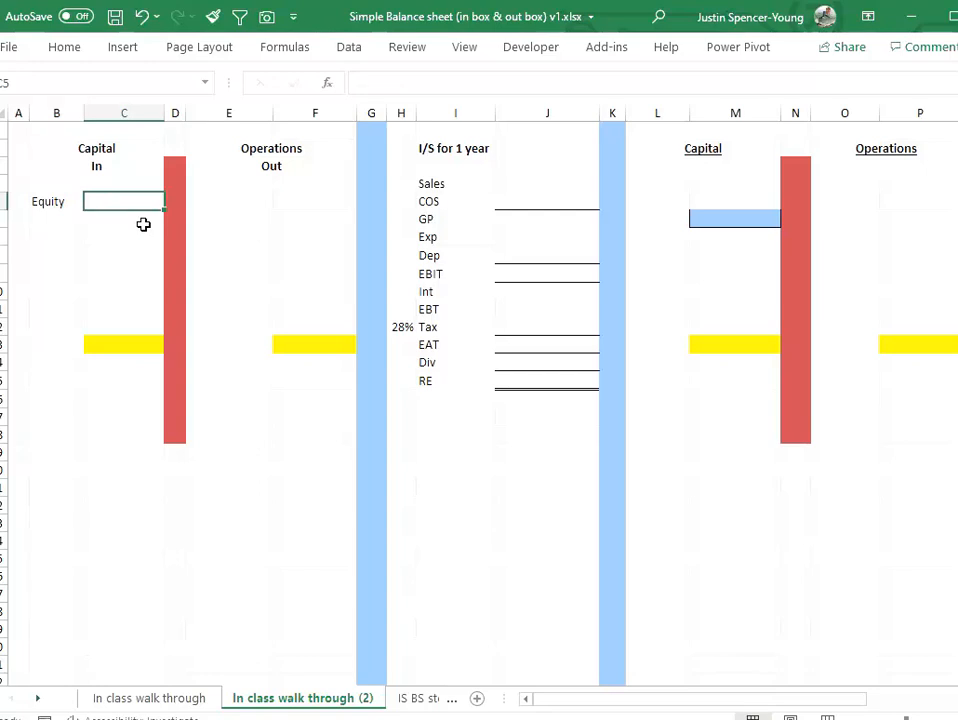
{"action": "type", "text": "1"}
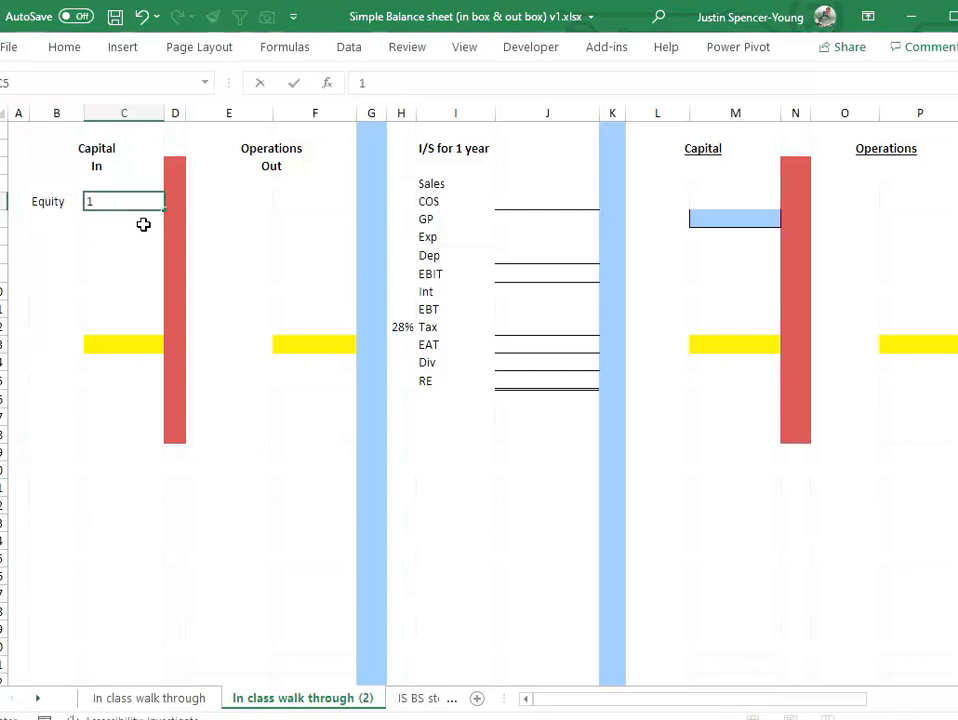
{"action": "type", "text": ",000,"}
{"action": "type", "text": "000000"}
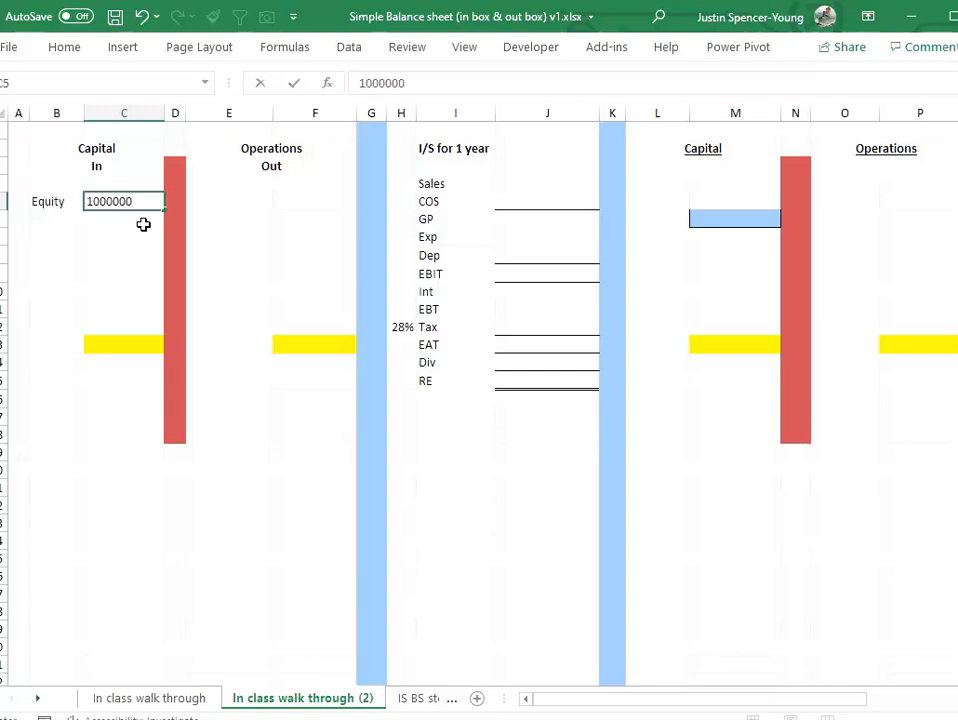
{"action": "key", "text": "Return"}
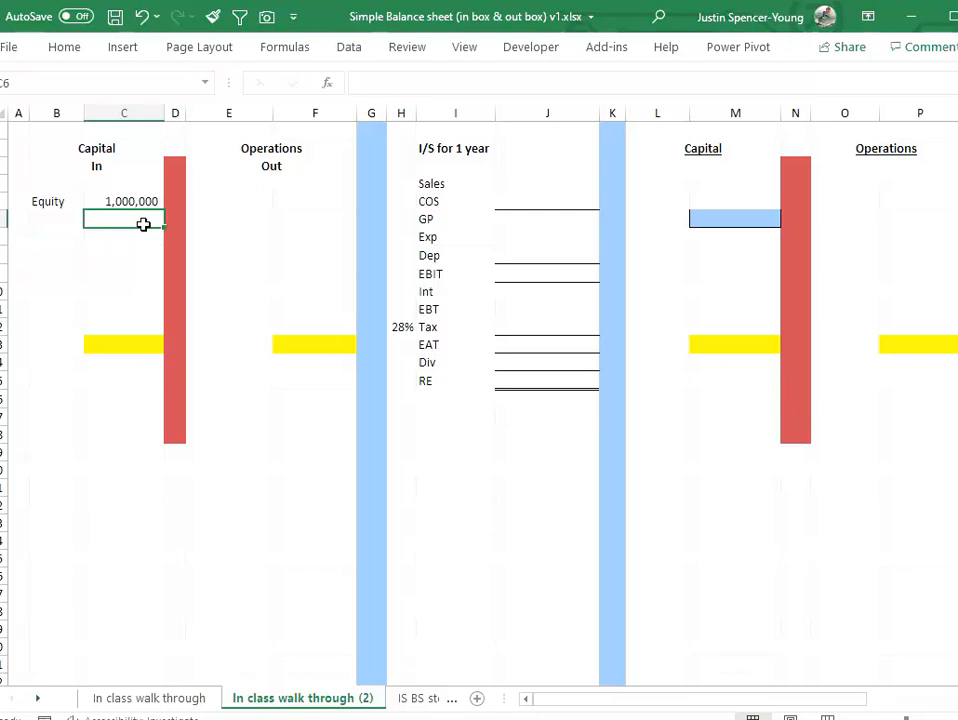
Step: Record Cash of 1,000,000 on the same row of the Operations Out block, in E5 and F5
{"action": "key", "text": "Up"}
{"action": "key", "text": "Right"}
{"action": "key", "text": "Right"}
{"action": "type", "text": "Cash"}
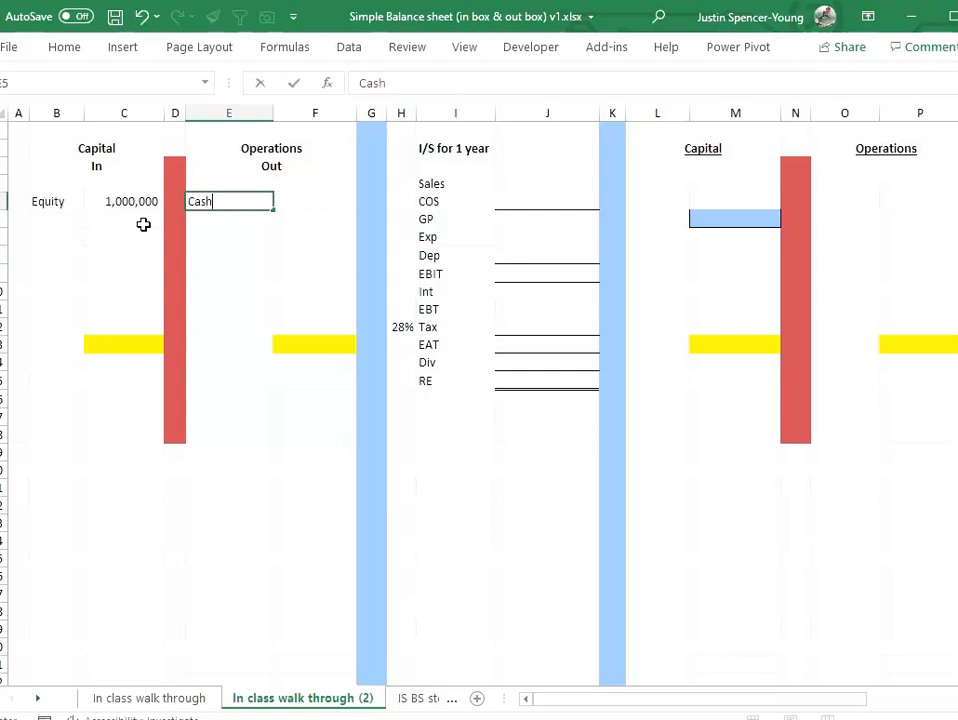
{"action": "key", "text": "Tab"}
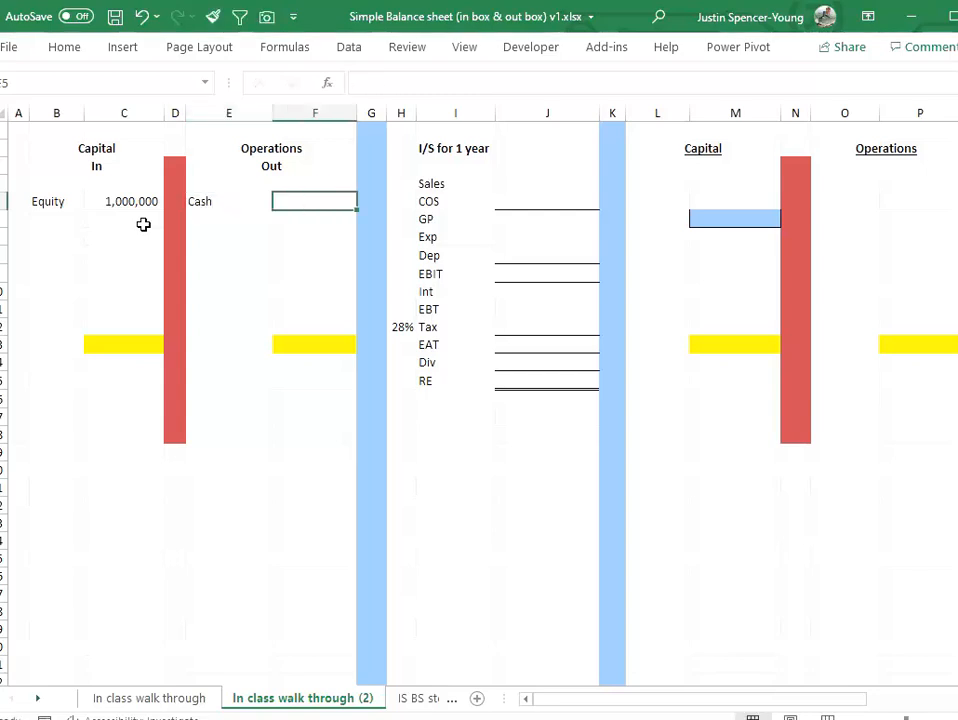
{"action": "type", "text": "1,000,00"}
{"action": "type", "text": "0"}
{"action": "key", "text": "Return"}
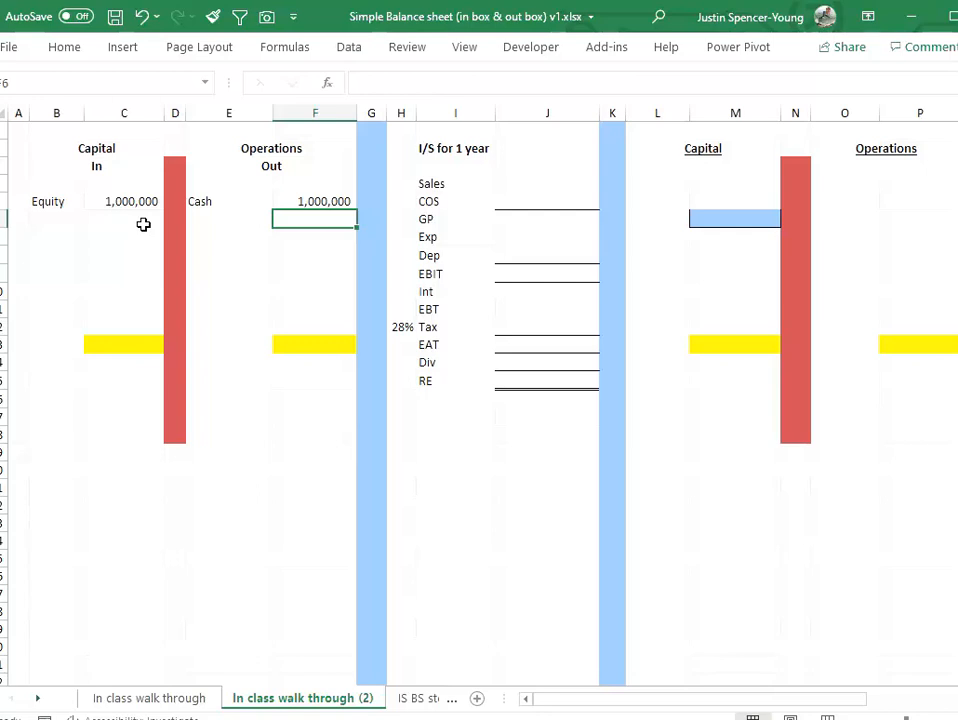
Step: Label the Capital total row TC in B13 and sum C5:C12 in the yellow cell C13
{"action": "left_click", "coordinate": [48, 347]}
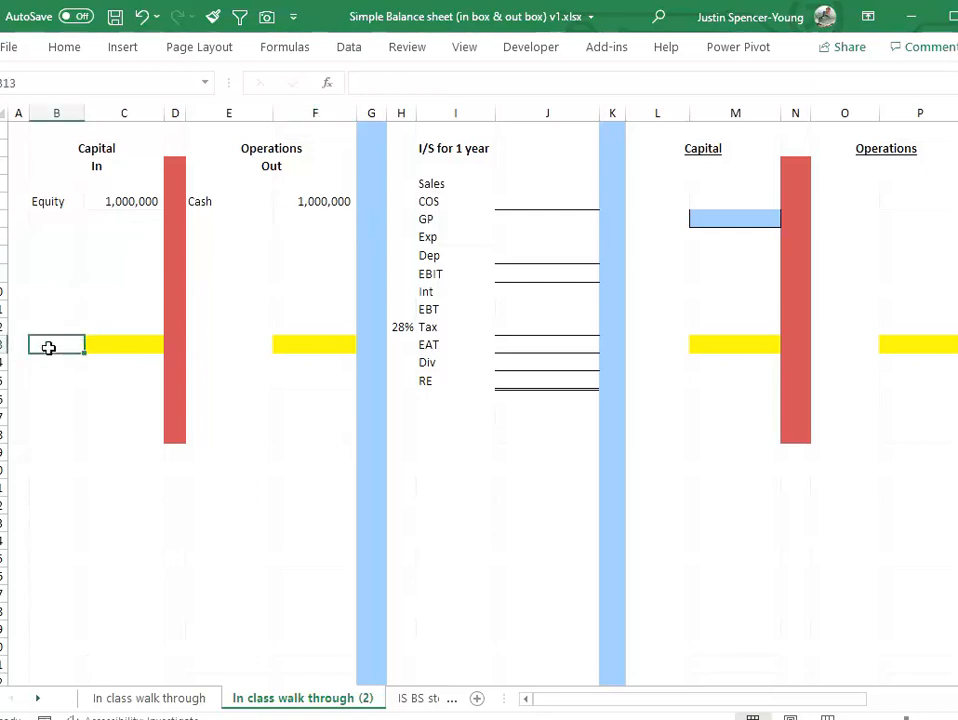
{"action": "type", "text": "TC"}
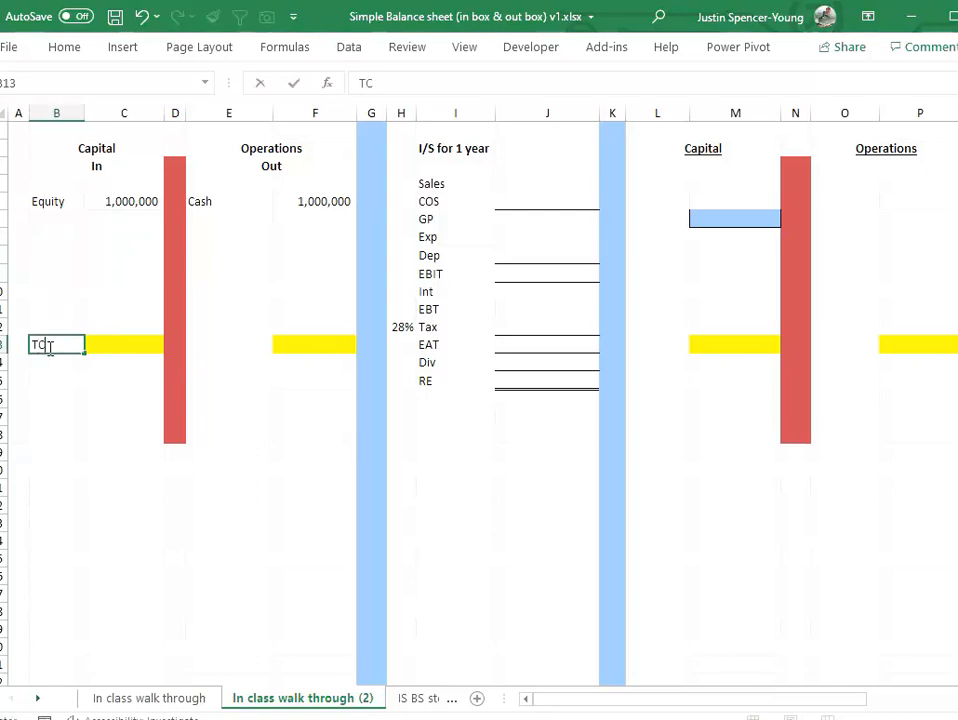
{"action": "key", "text": "Tab"}
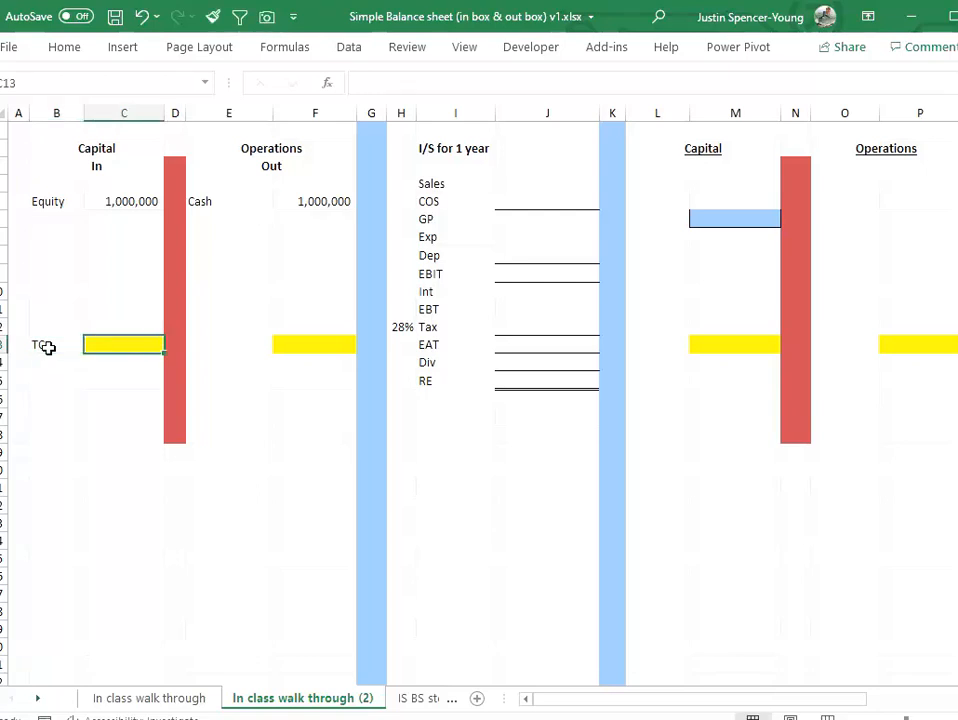
{"action": "type", "text": "=sum("}
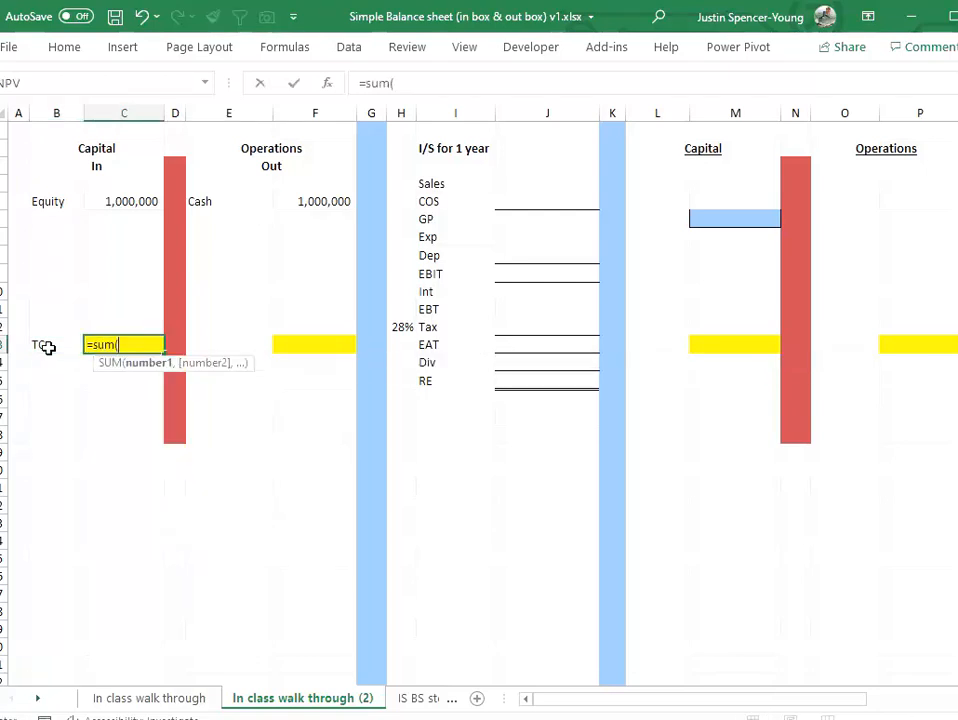
{"action": "key", "text": "Up"}
{"action": "key", "text": "shift+Up"}
{"action": "key", "text": "shift+Up"}
{"action": "key", "text": "shift+Up"}
{"action": "key", "text": "shift+Up"}
{"action": "key", "text": "shift+Up"}
{"action": "key", "text": "shift+Up"}
{"action": "key", "text": "shift+Up"}
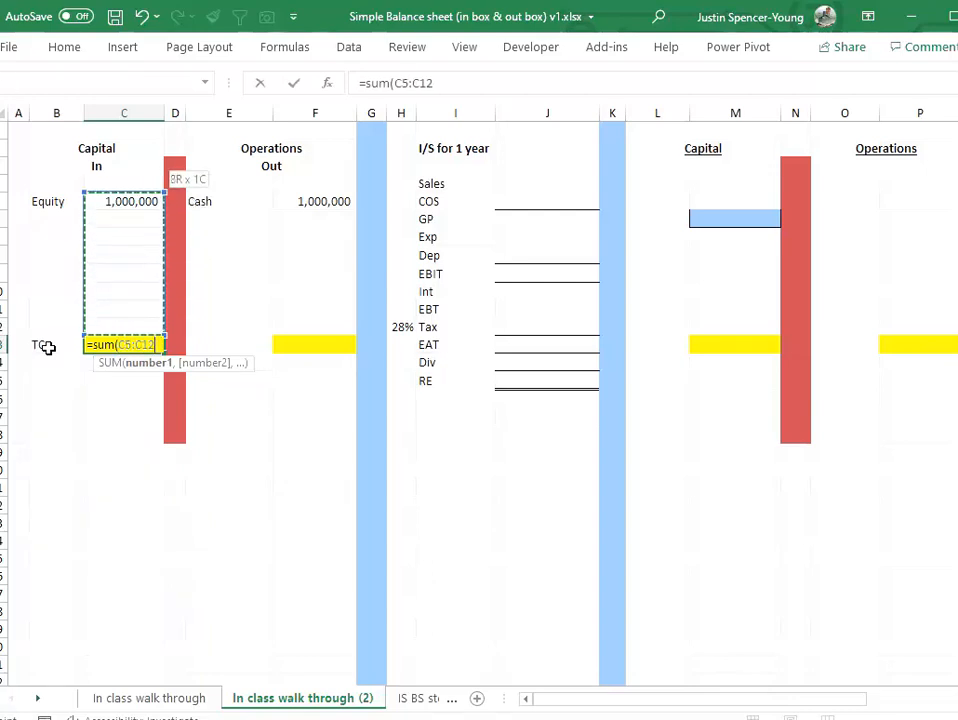
{"action": "key", "text": "Return"}
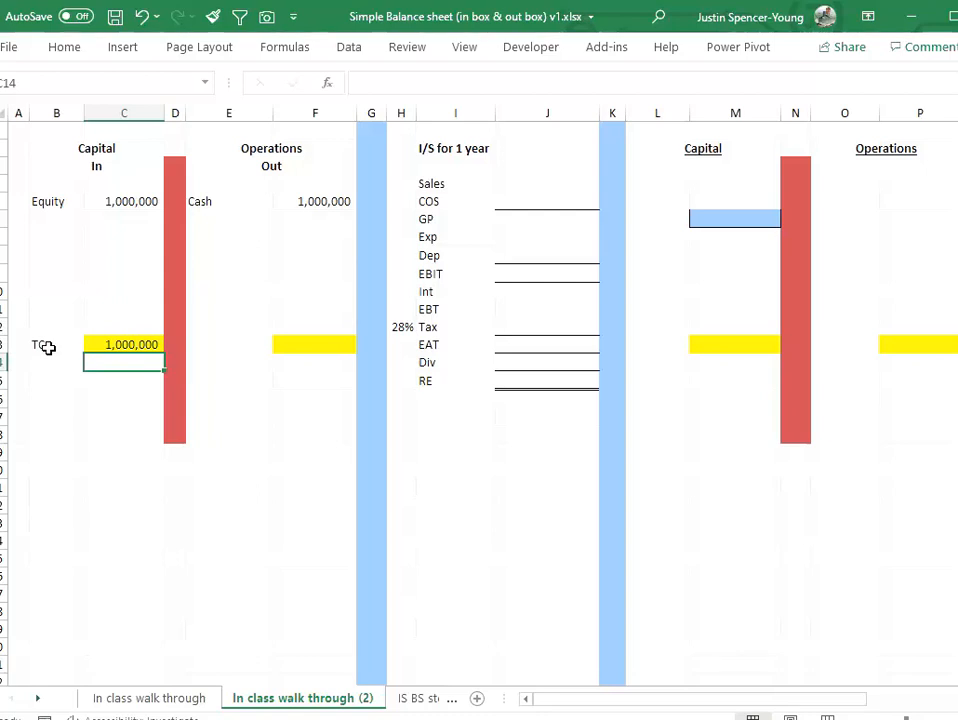
Step: Copy the total formula from C13 to the yellow Operations total cell F13
{"action": "key", "text": "Up"}
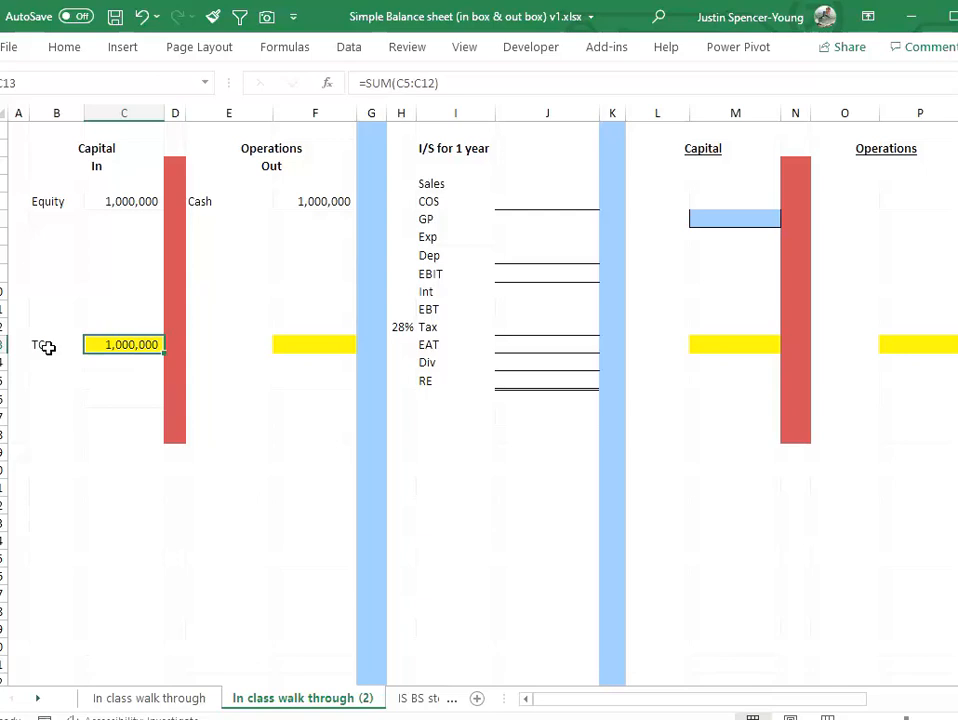
{"action": "key", "text": "ctrl+c"}
{"action": "key", "text": "Right"}
{"action": "key", "text": "Right"}
{"action": "key", "text": "Right"}
{"action": "key", "text": "Right"}
{"action": "key", "text": "Left"}
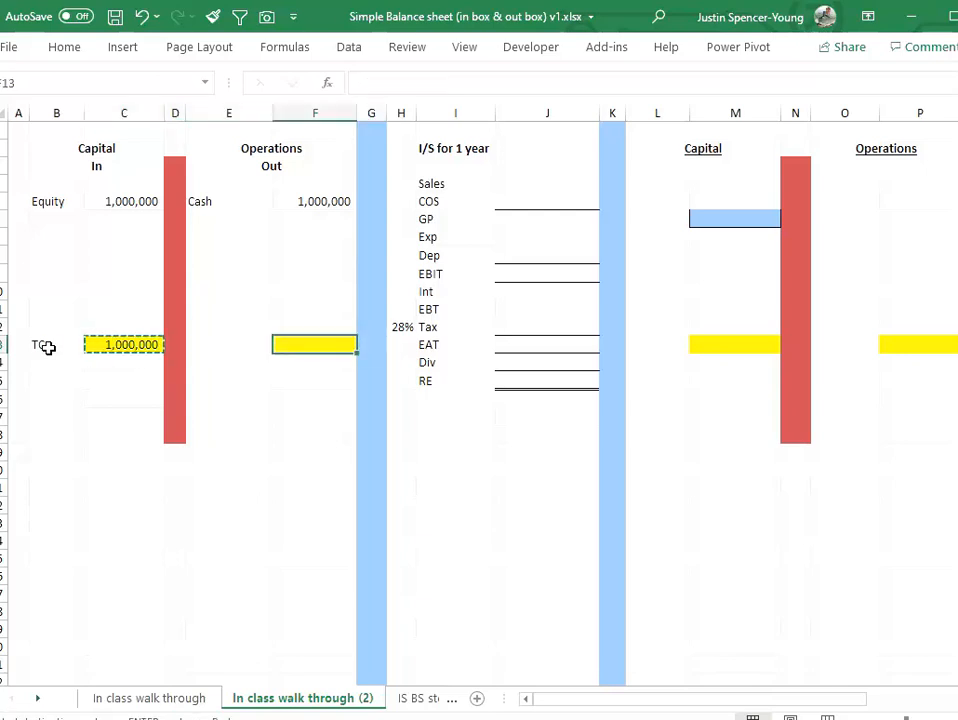
{"action": "key", "text": "ctrl+v"}
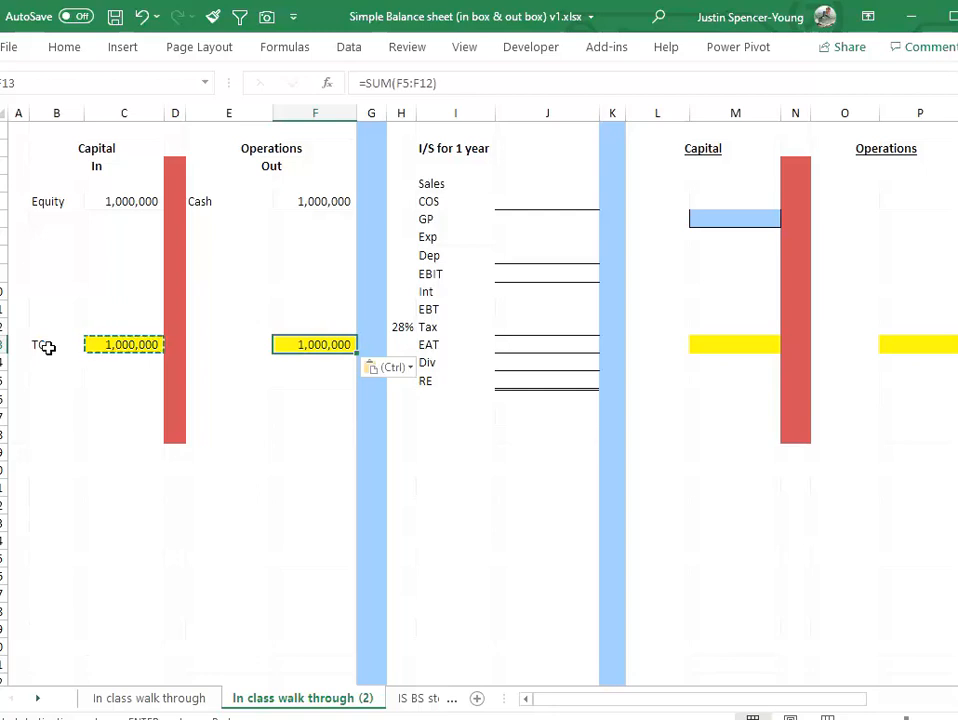
Step: Label the Operations total NA in cell E13
{"action": "key", "text": "Left"}
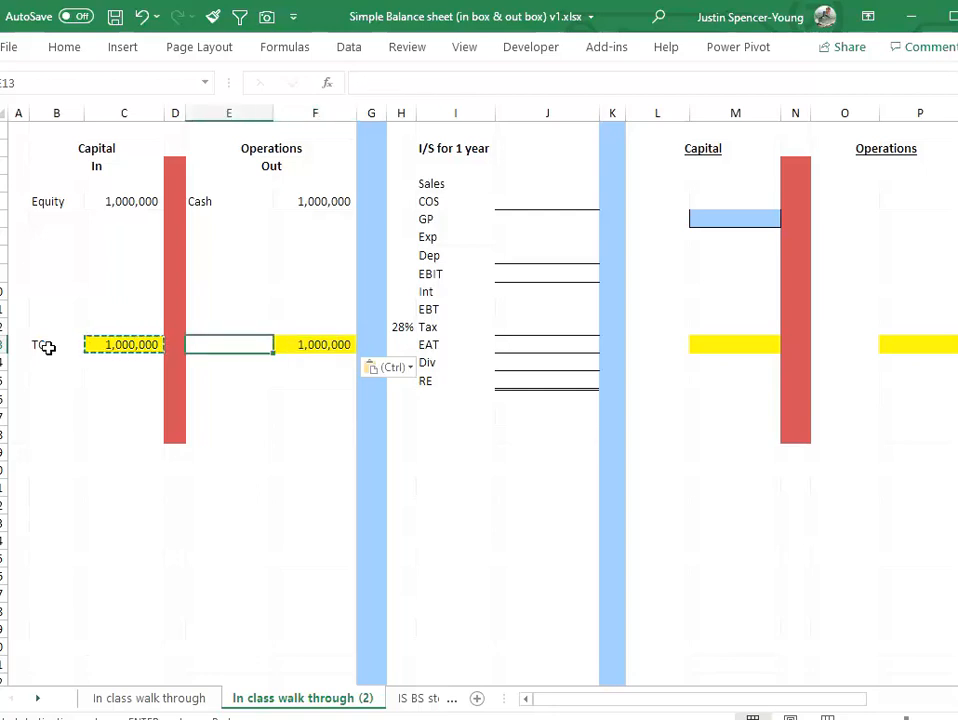
{"action": "key", "text": "Escape"}
{"action": "type", "text": "NA"}
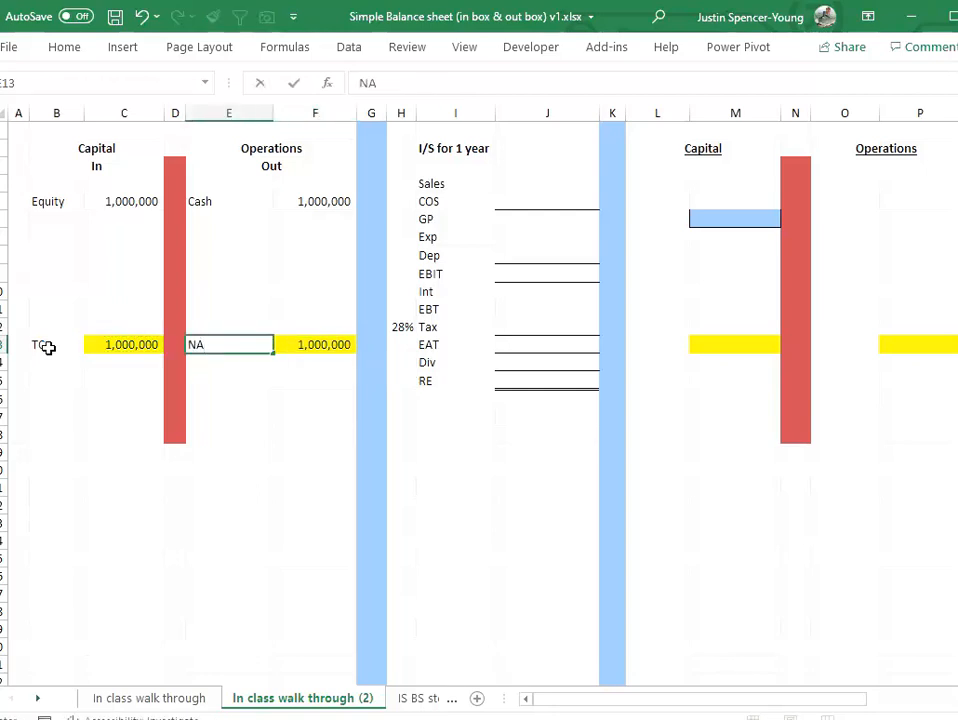
{"action": "key", "text": "Return"}
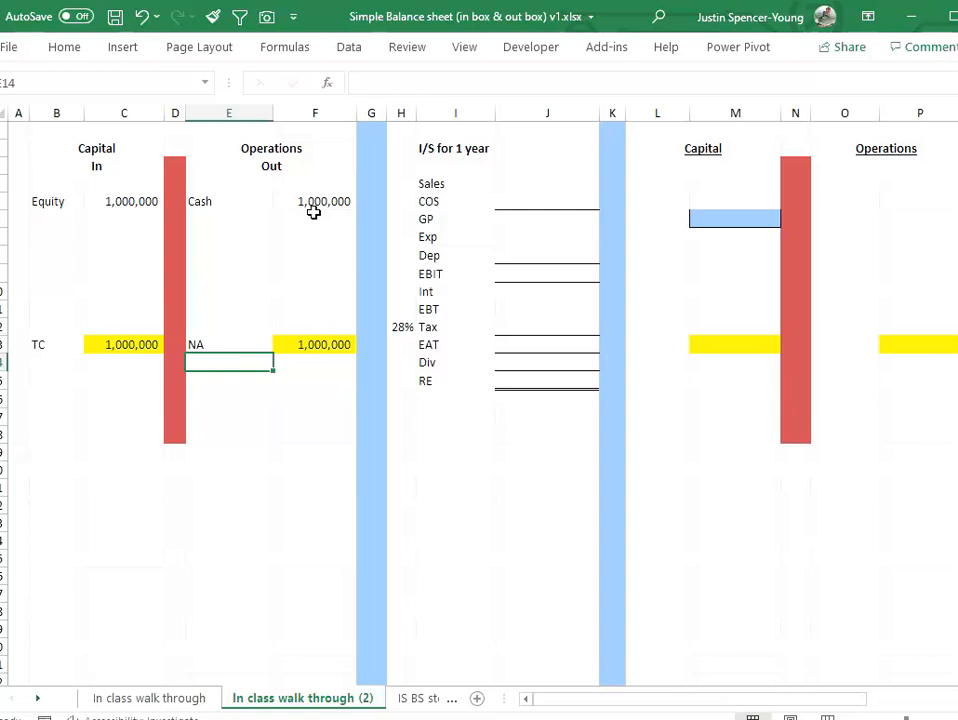
Step: Add an FA line of 500,000 below Cash in the Operations Out block
{"action": "left_click", "coordinate": [207, 220]}
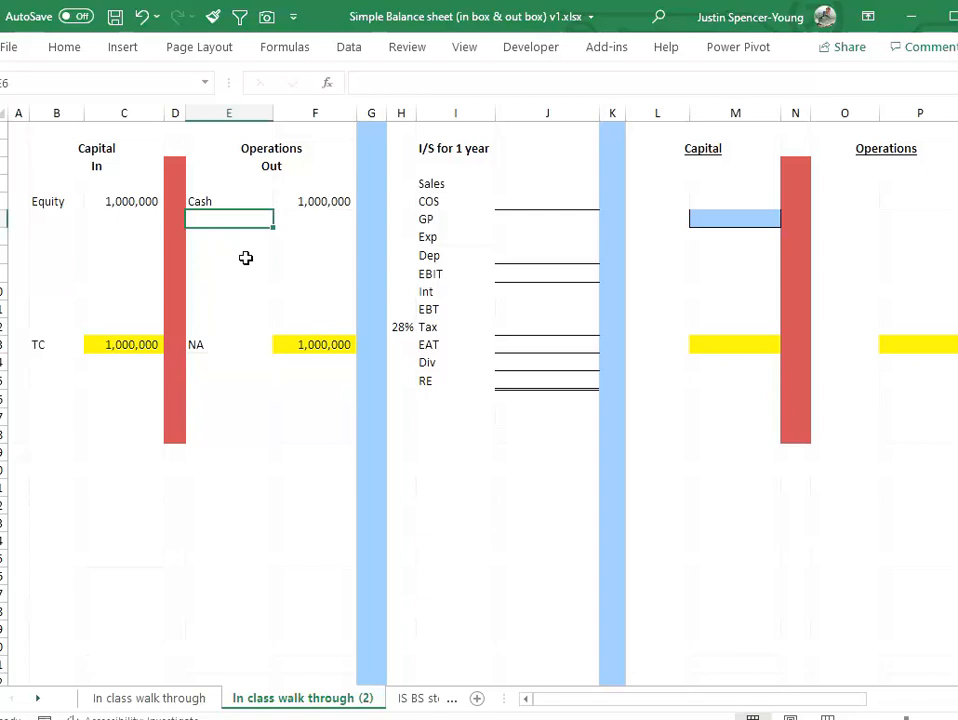
{"action": "type", "text": "FA"}
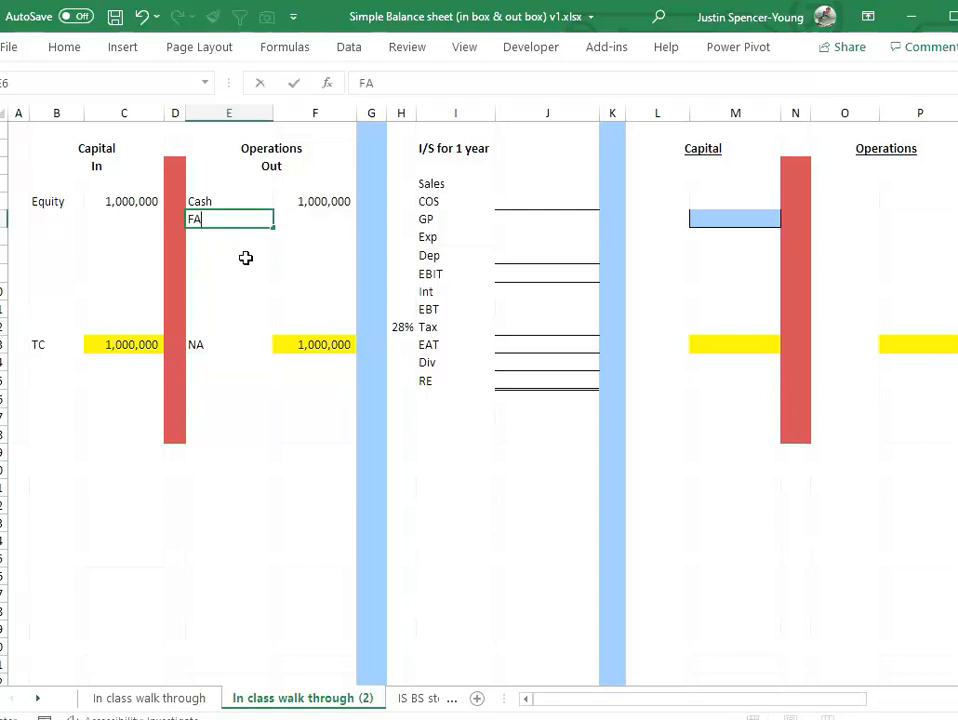
{"action": "key", "text": "Tab"}
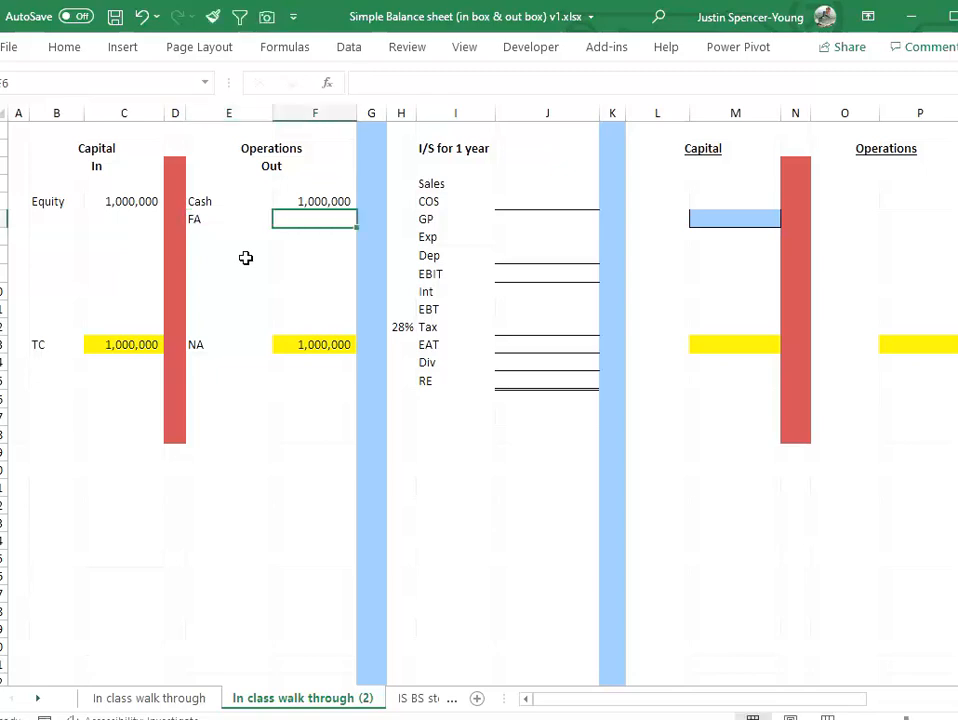
{"action": "type", "text": "500"}
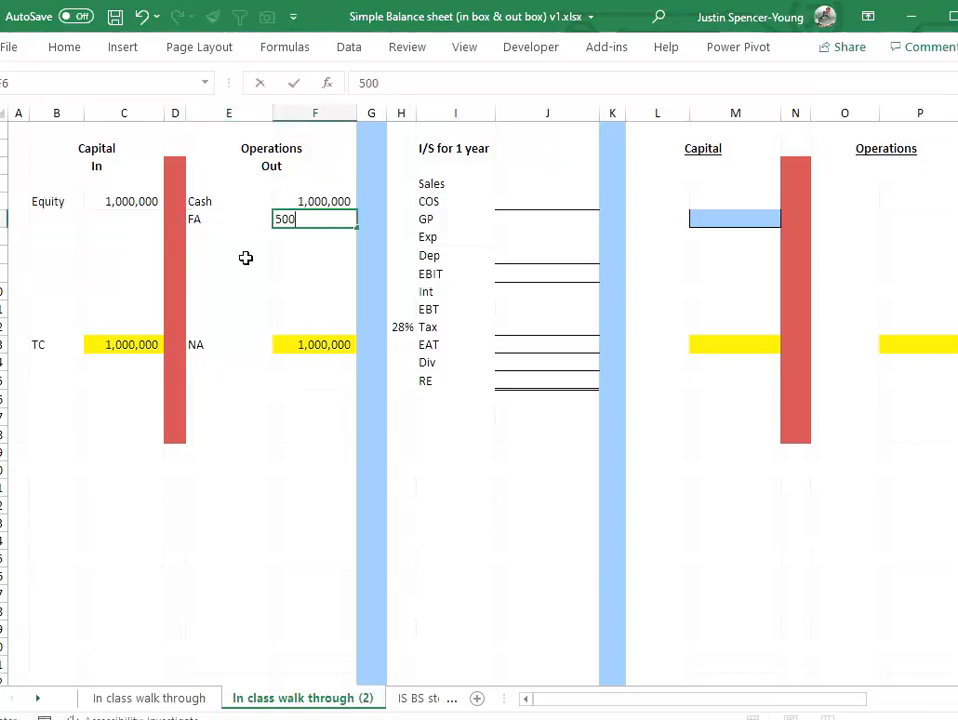
{"action": "type", "text": ",000"}
{"action": "key", "text": "Return"}
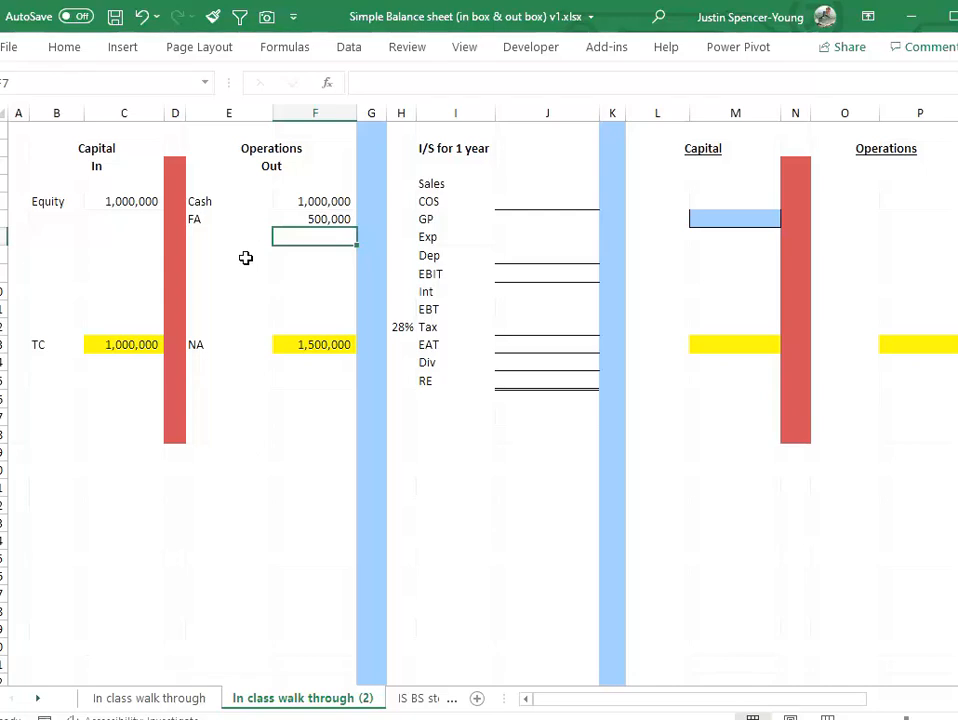
{"action": "key", "text": "Up"}
{"action": "key", "text": "Up"}
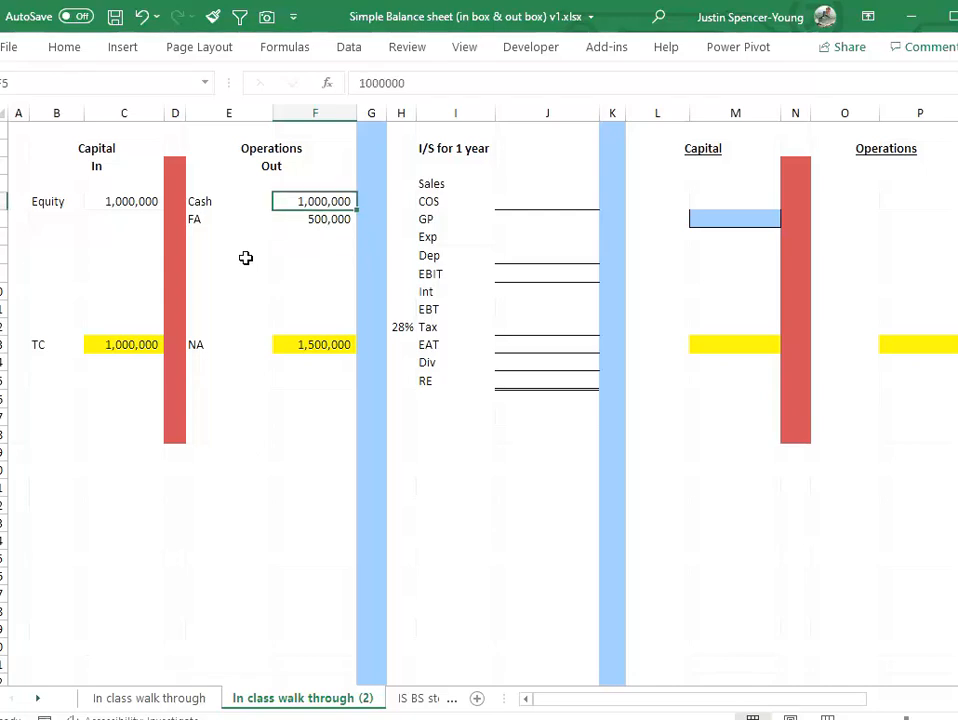
{"action": "left_click", "coordinate": [358, 83]}
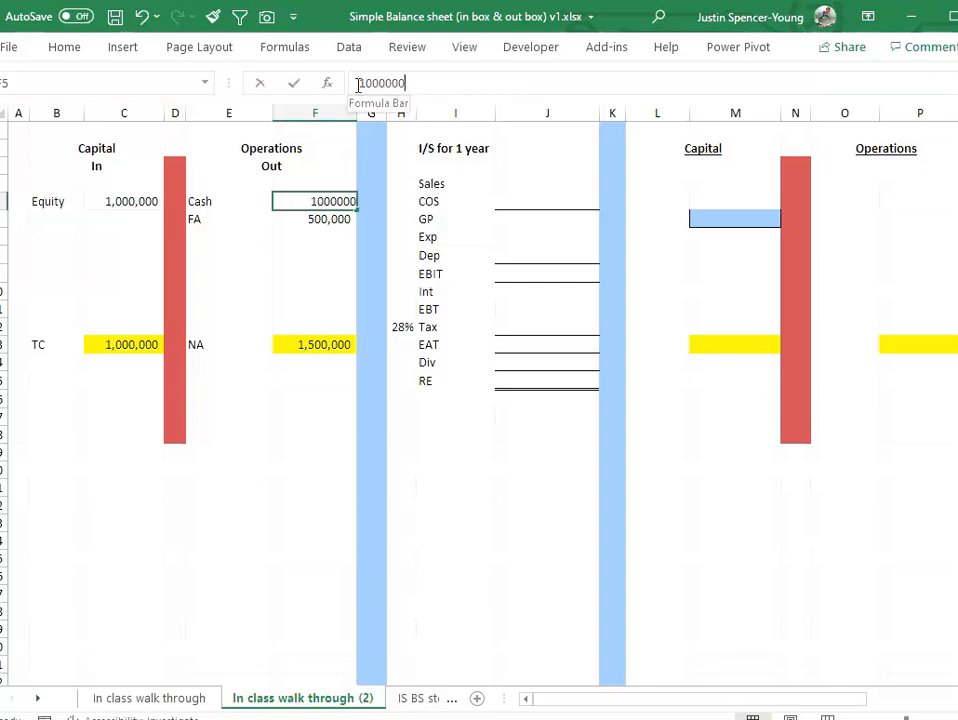
{"action": "type", "text": "="}
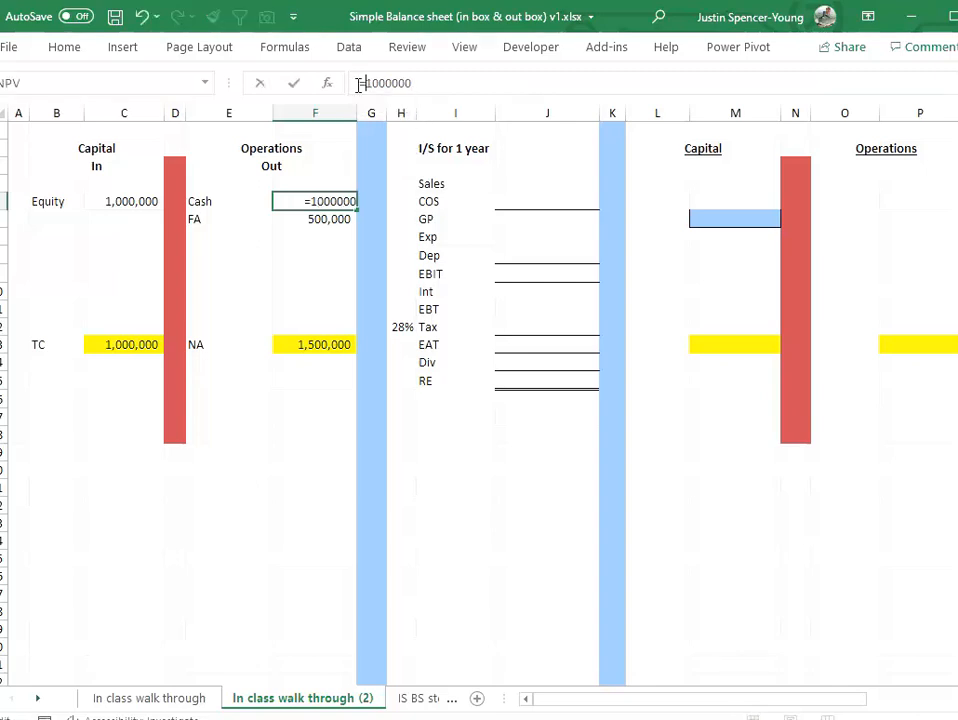
{"action": "key", "text": "Right"}
{"action": "key", "text": "Right"}
{"action": "key", "text": "Right"}
{"action": "key", "text": "Right"}
{"action": "key", "text": "Right"}
{"action": "key", "text": "Right"}
{"action": "key", "text": "Right"}
{"action": "type", "text": "-500"}
{"action": "type", "text": "000"}
{"action": "key", "text": "Return"}
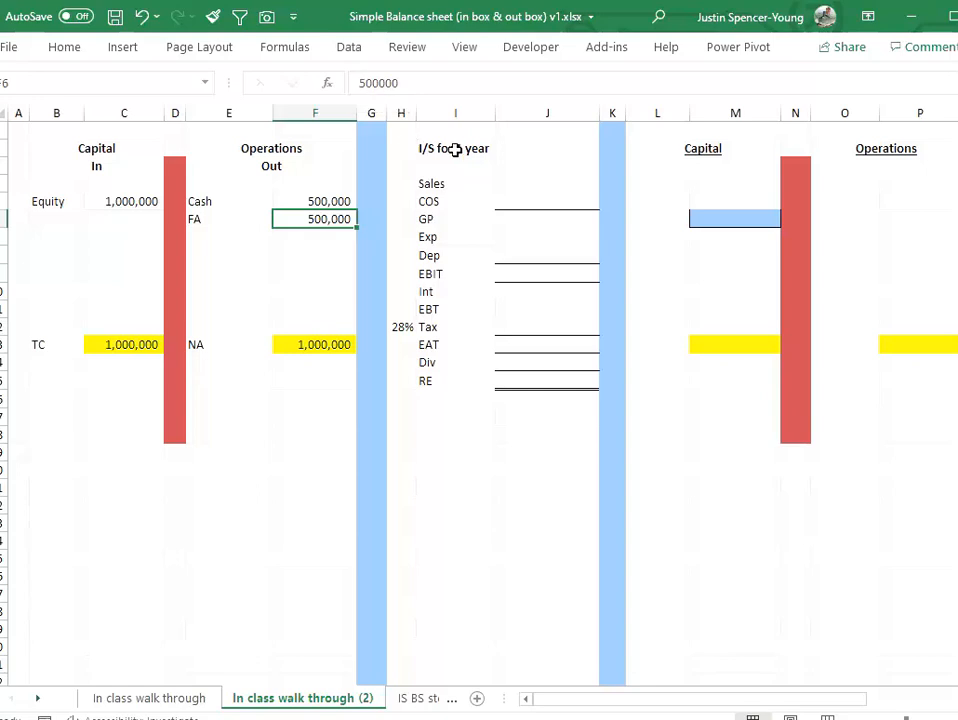
Step: Add a Stock 1 line of 250,000 below FA in the Operations Out block
{"action": "left_click", "coordinate": [219, 240]}
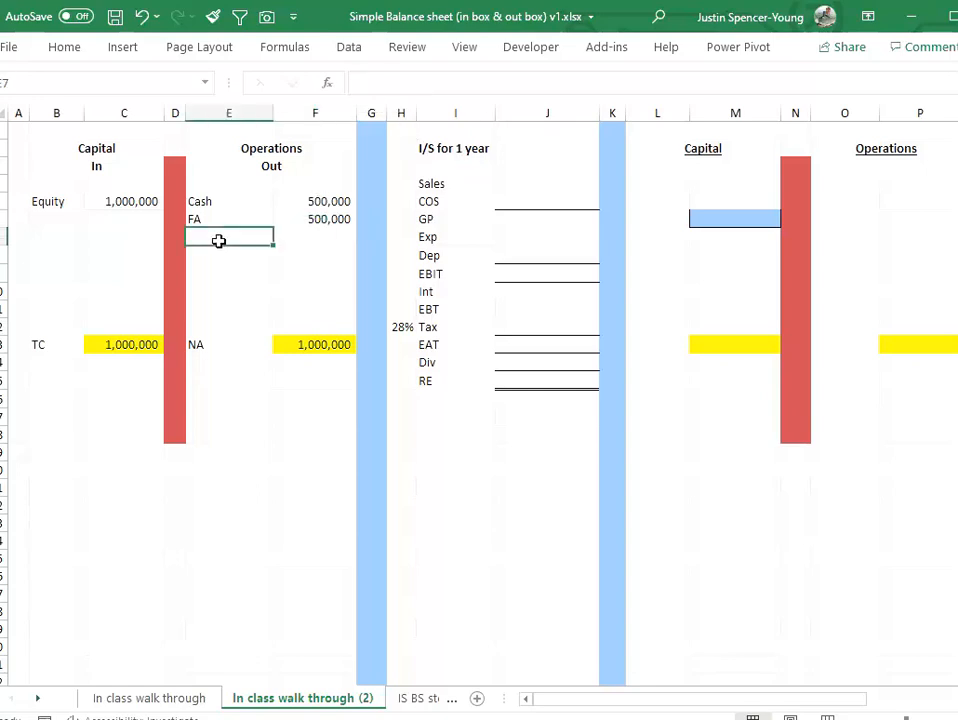
{"action": "type", "text": "Stoc"}
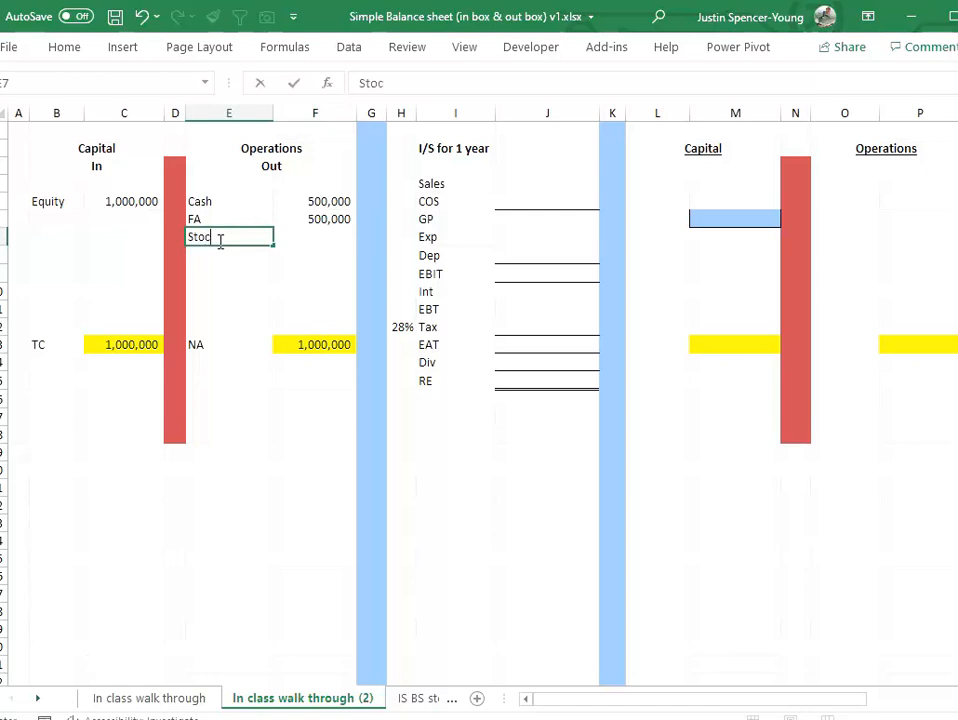
{"action": "type", "text": "k 1"}
{"action": "key", "text": "Tab"}
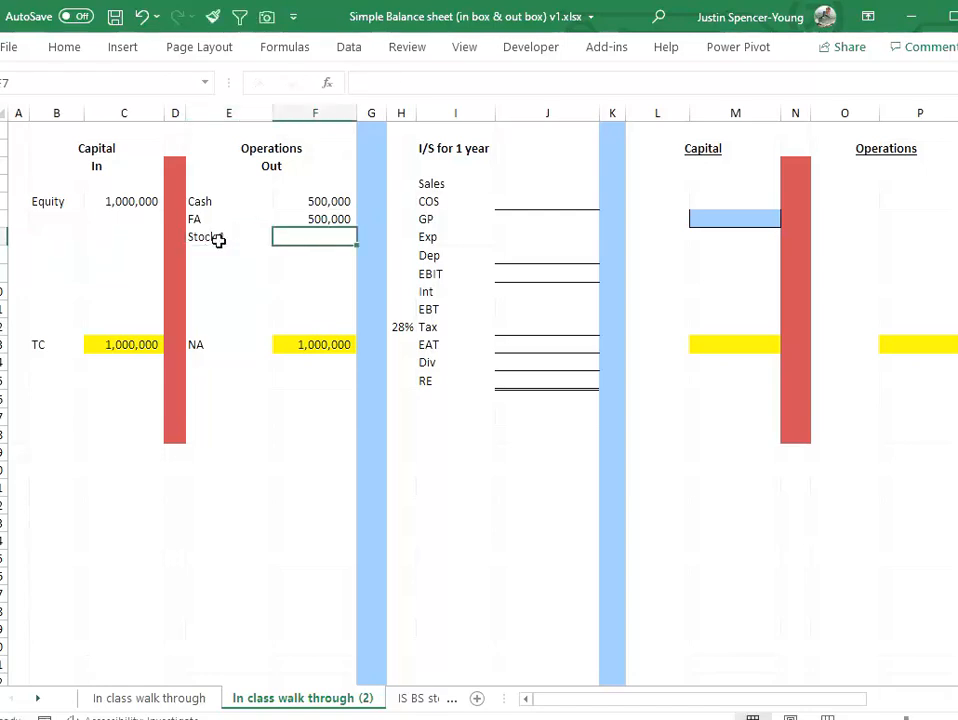
{"action": "type", "text": "250"}
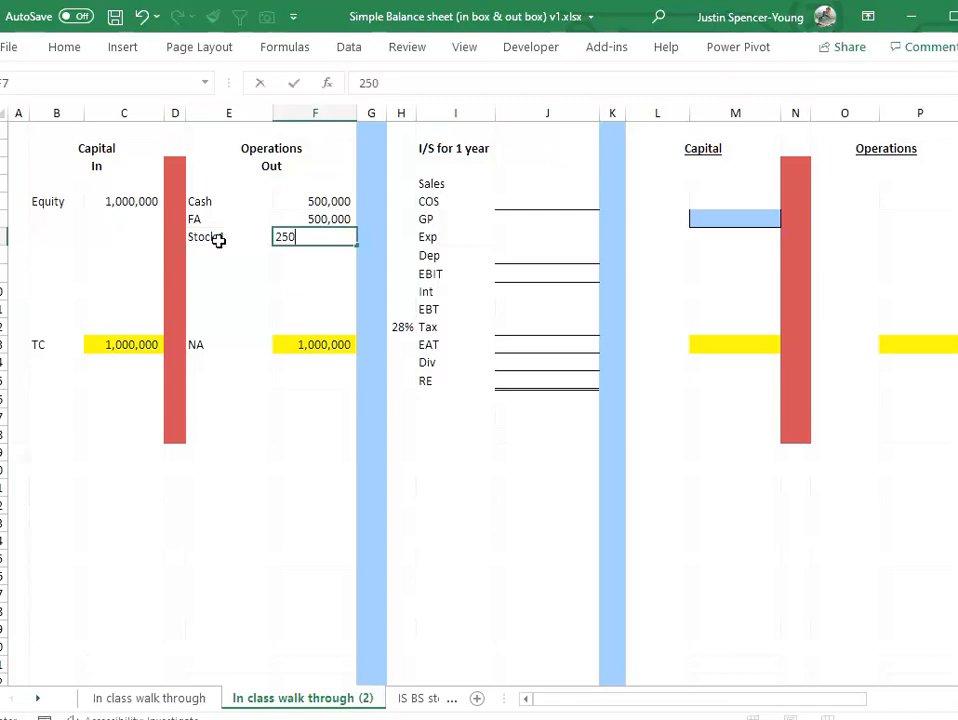
{"action": "type", "text": ",000"}
{"action": "key", "text": "Return"}
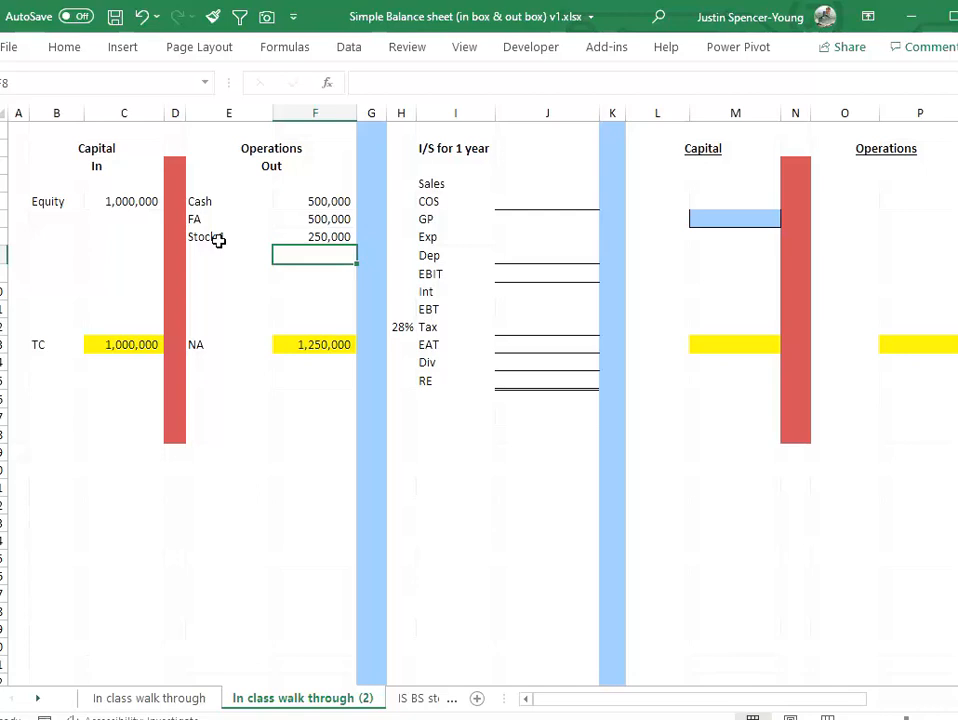
{"action": "key", "text": "Up"}
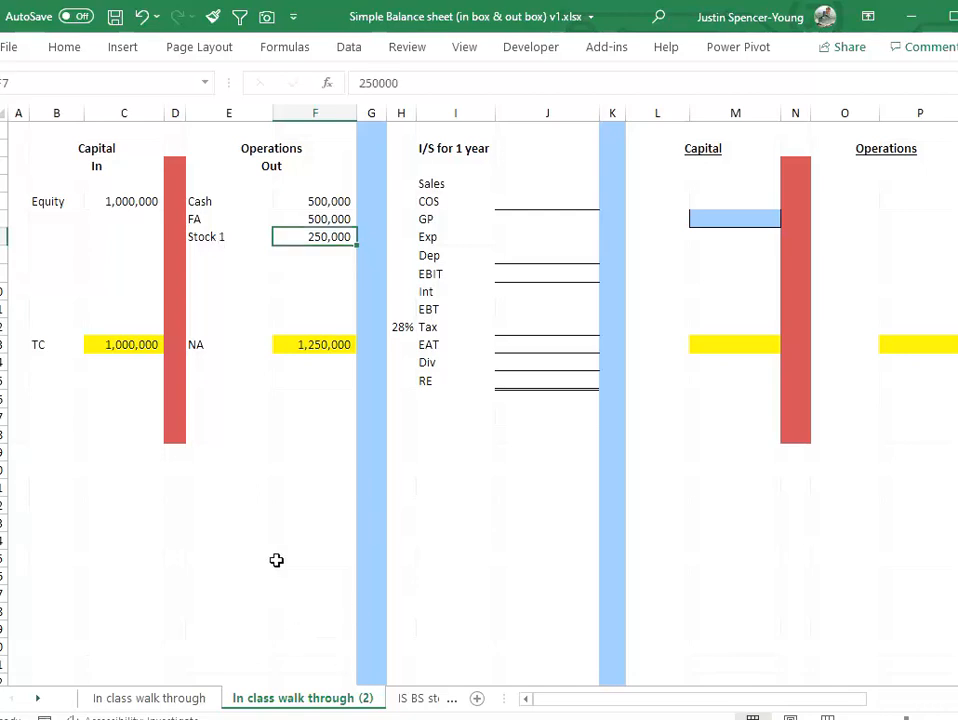
{"action": "key", "text": "Up"}
{"action": "key", "text": "Up"}
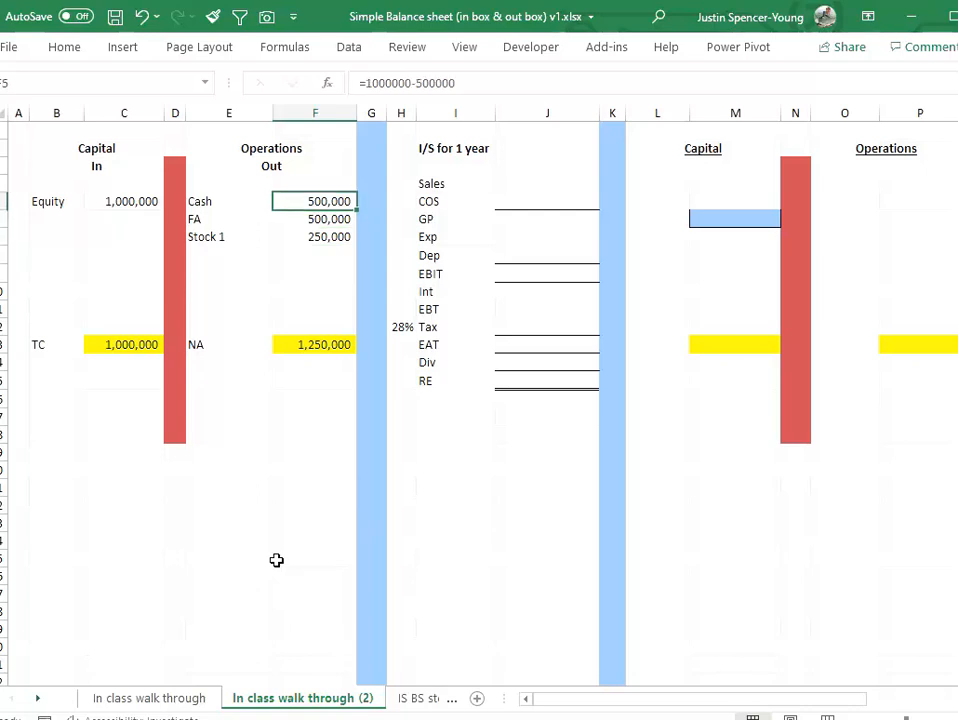
{"action": "key", "text": "F2"}
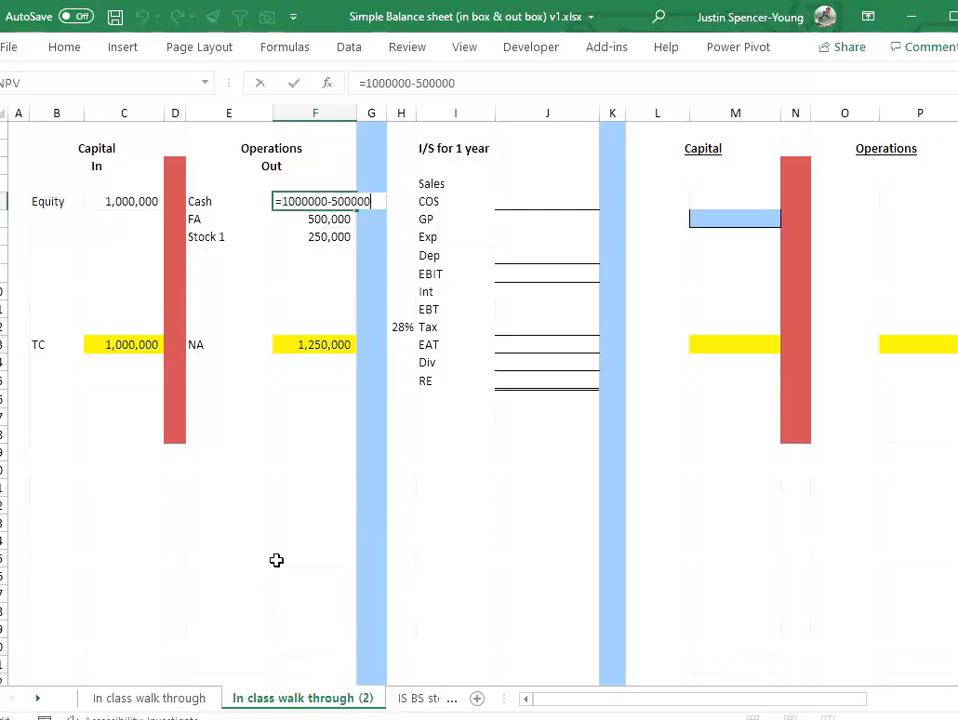
{"action": "type", "text": "-250000"}
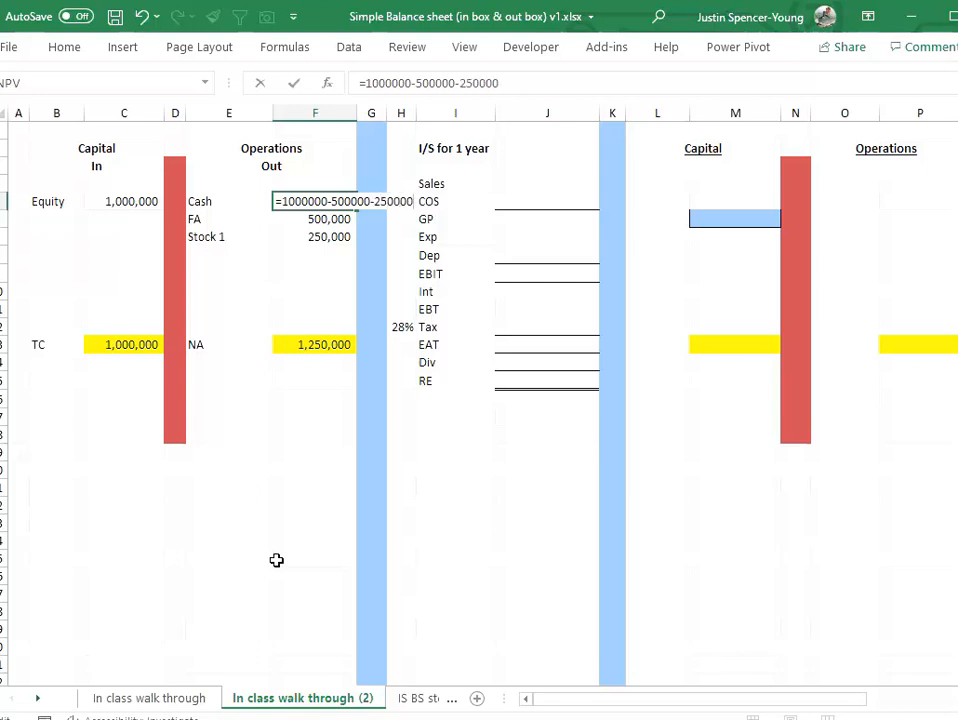
{"action": "key", "text": "Return"}
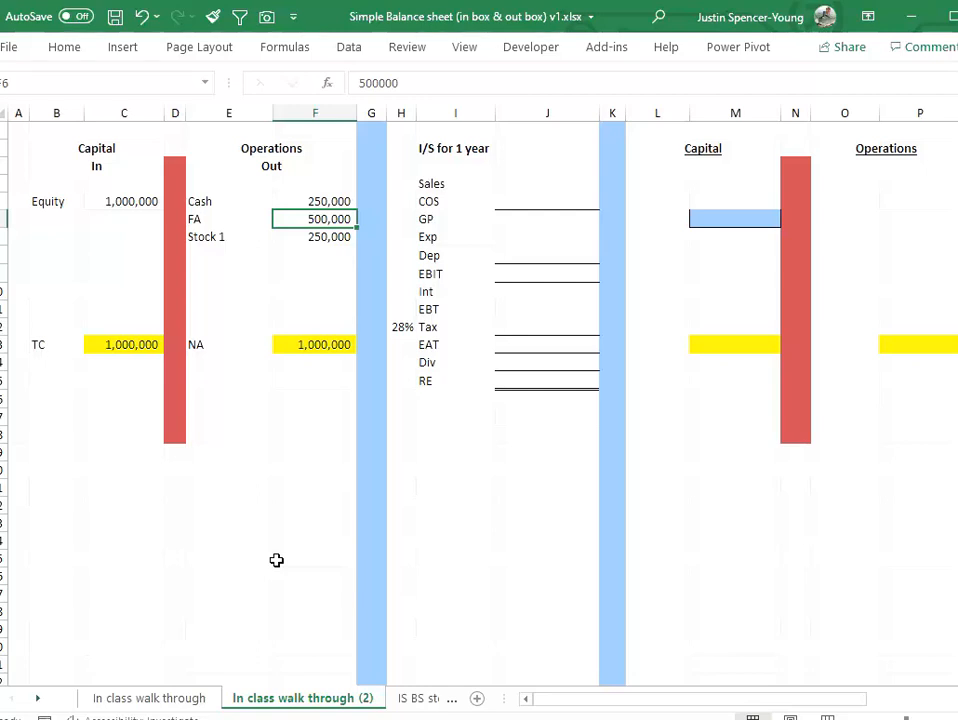
Step: Review the Equity line against the Cash, FA and Stock 1 amounts in the Operations block
{"action": "left_click_drag", "start_coordinate": [49, 201], "coordinate": [125, 201]}
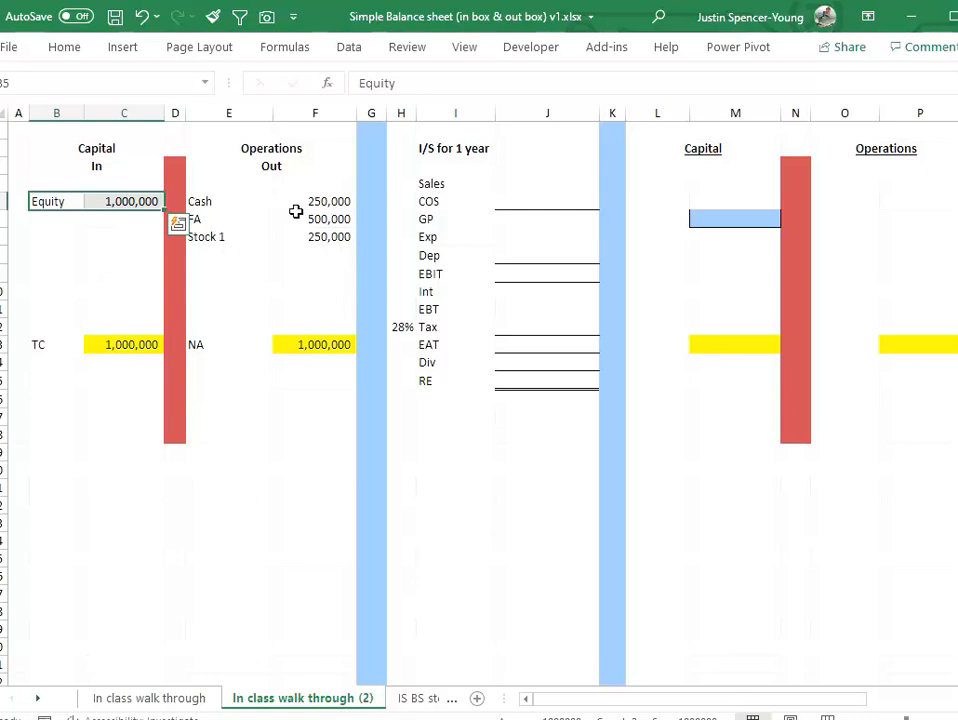
{"action": "left_click_drag", "start_coordinate": [320, 202], "coordinate": [330, 236]}
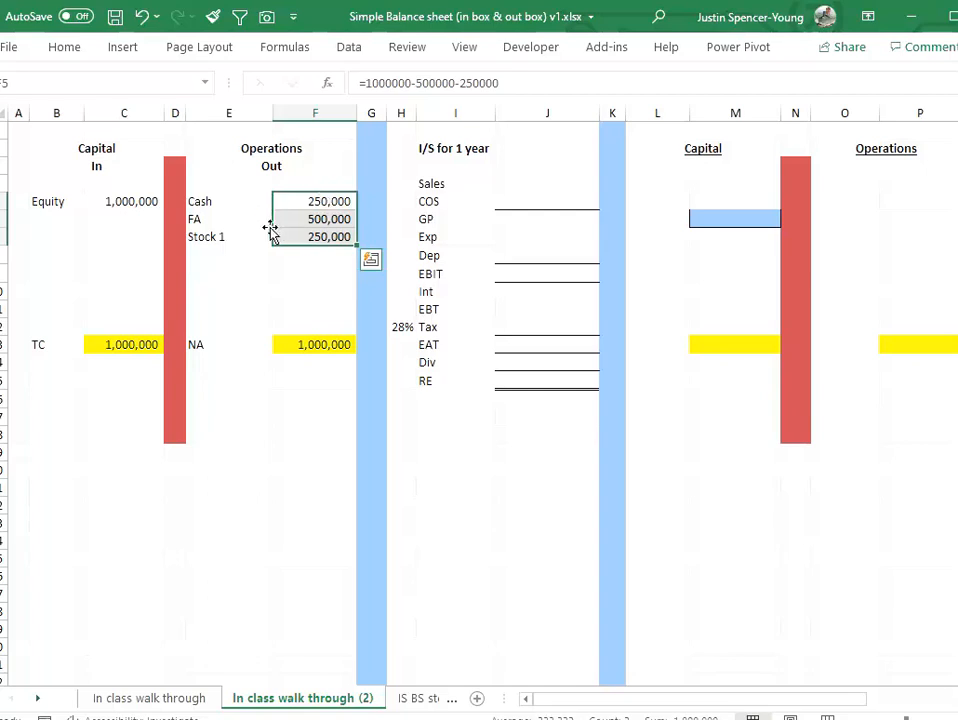
{"action": "left_click", "coordinate": [324, 218]}
{"action": "left_click", "coordinate": [321, 237]}
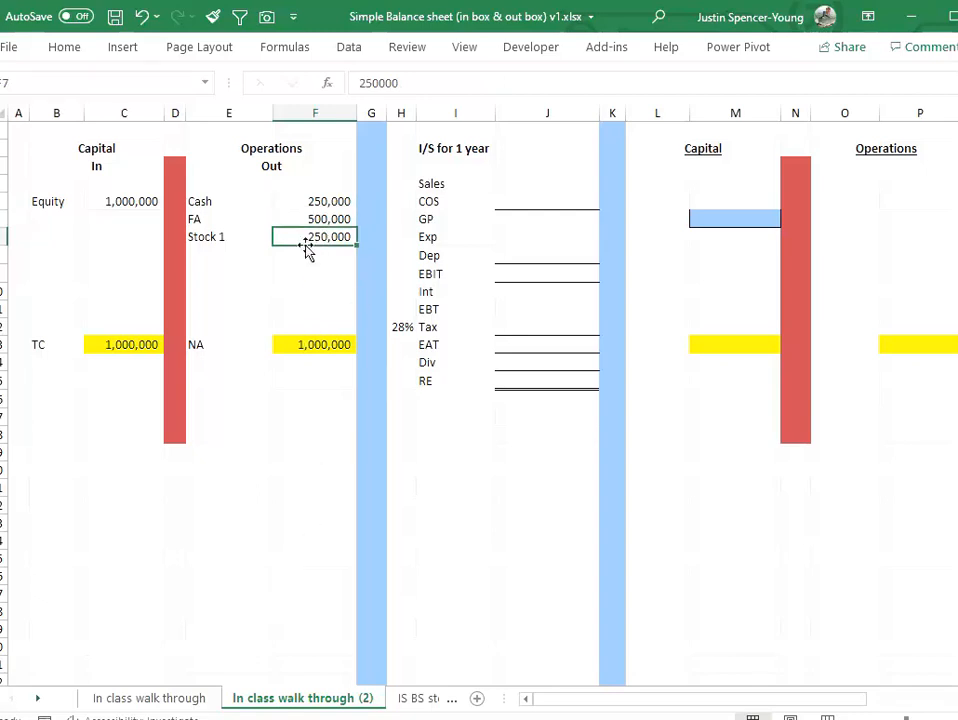
Step: Add a Stock 2 line of 250,000 below Stock 1 in the Operations Out block
{"action": "left_click", "coordinate": [192, 254]}
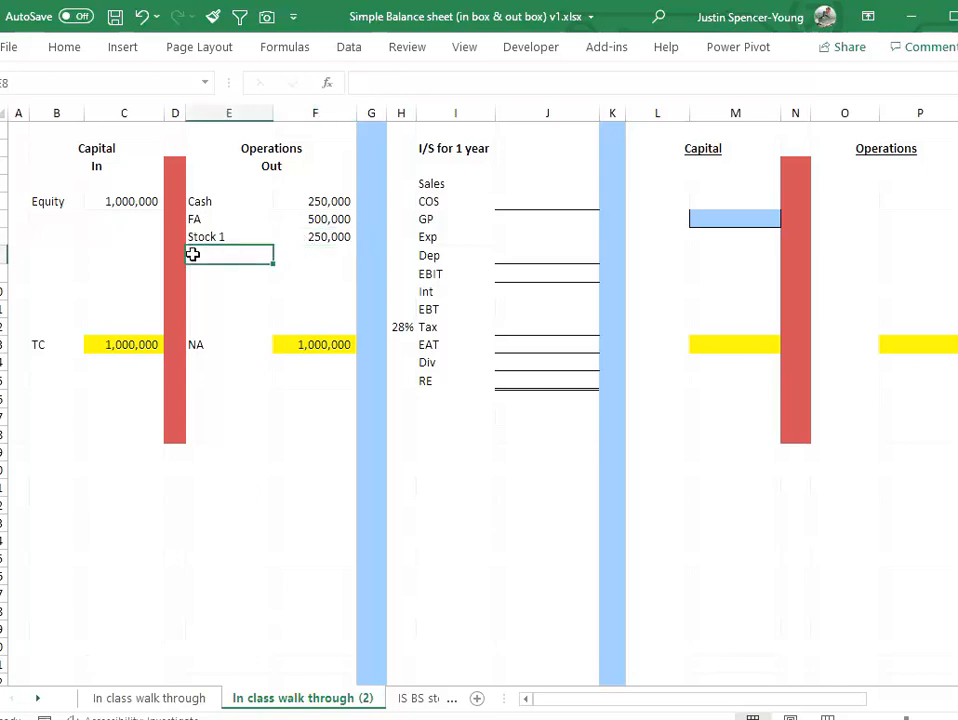
{"action": "type", "text": "Stock 1"}
{"action": "key", "text": "BackSpace"}
{"action": "type", "text": "2"}
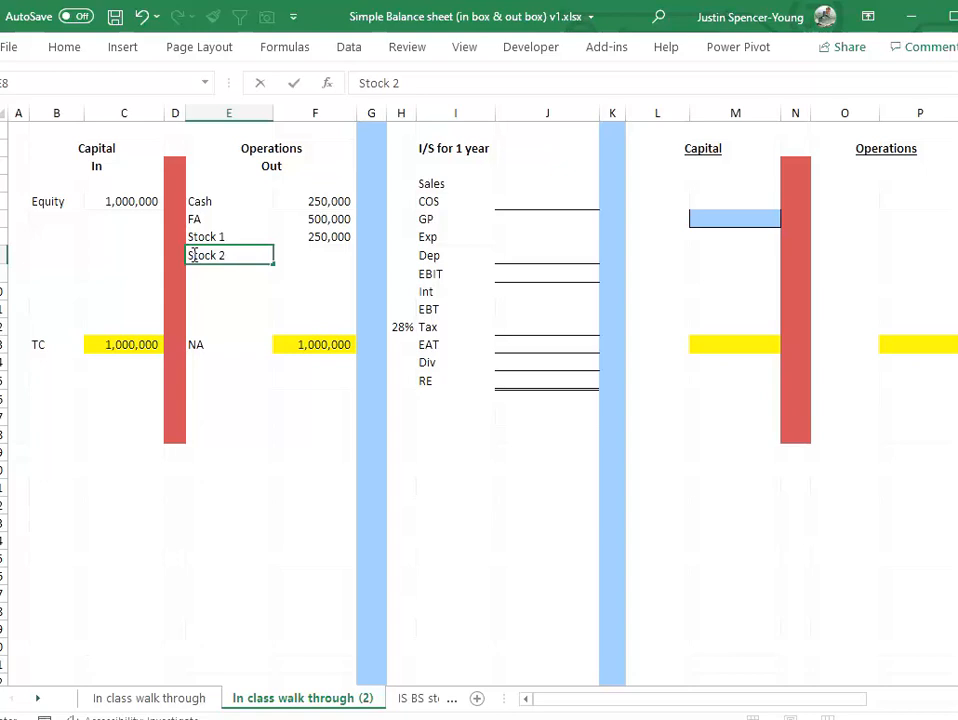
{"action": "key", "text": "Tab"}
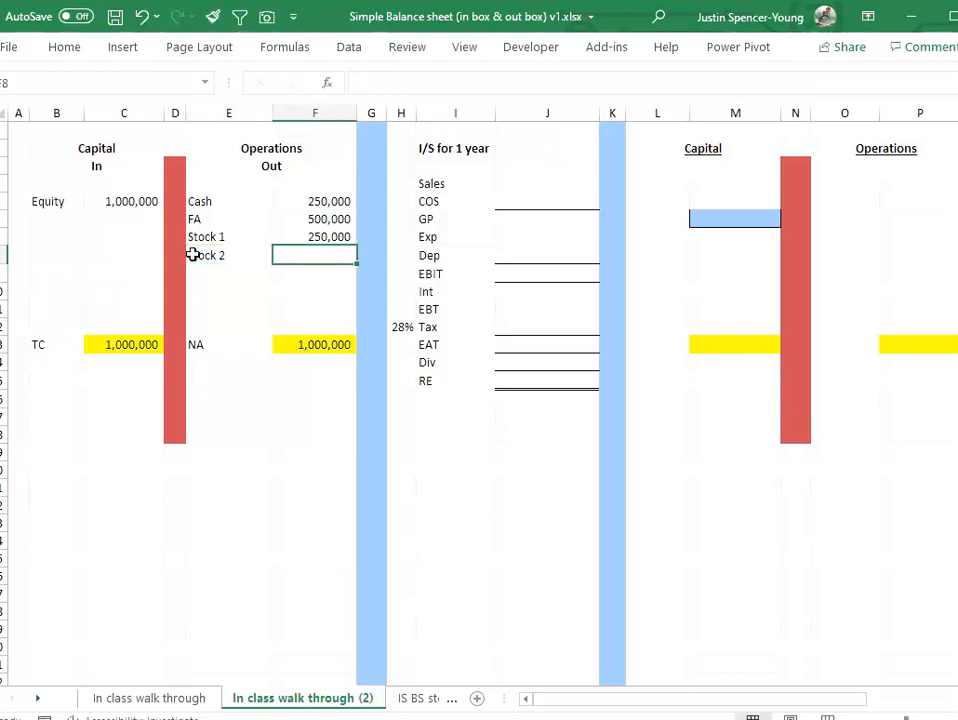
{"action": "type", "text": "25"}
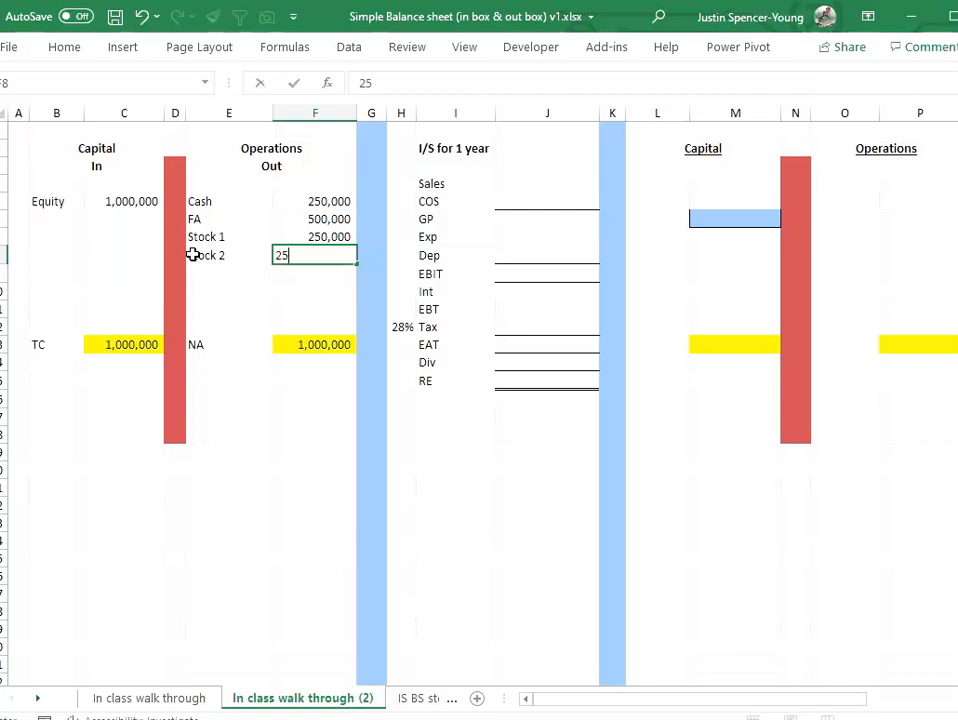
{"action": "type", "text": "0000"}
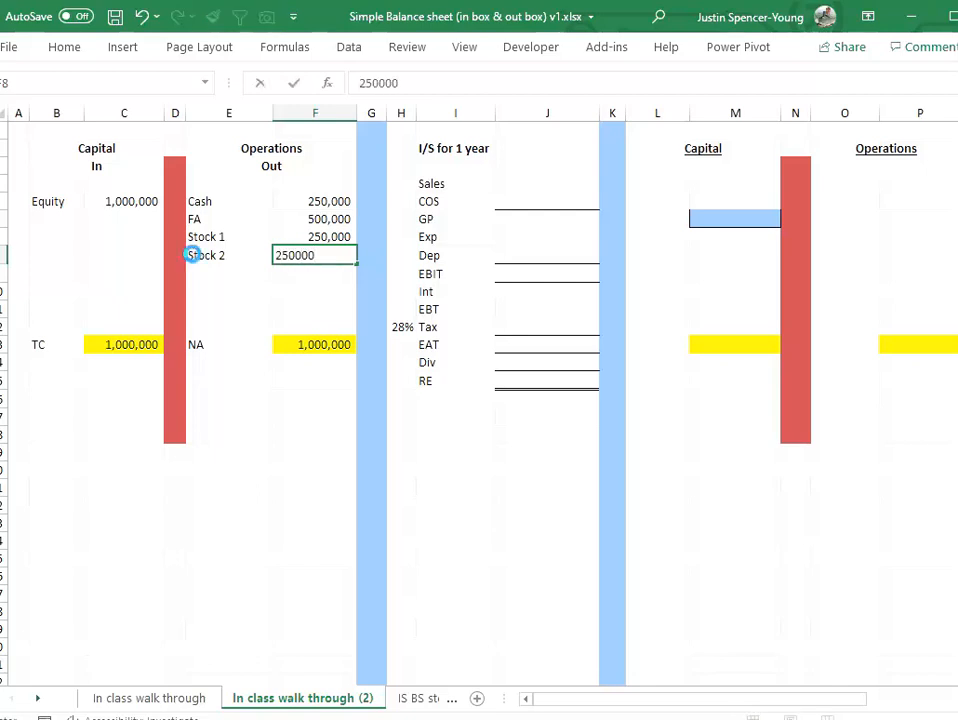
{"action": "key", "text": "Return"}
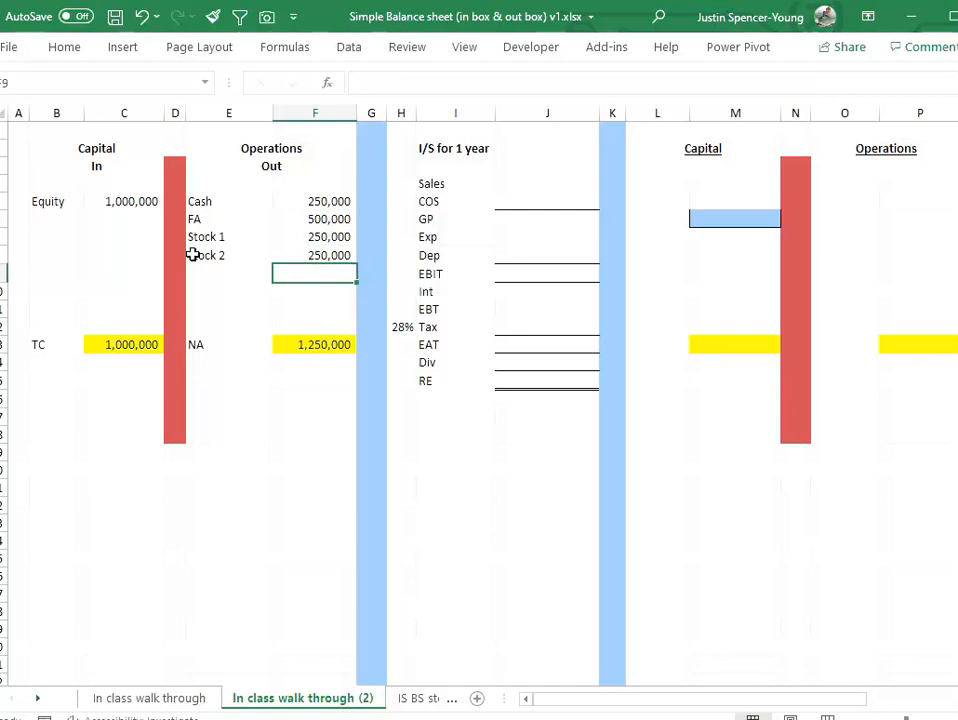
Step: Examine the Stock 2 line and the Cash formula to see how the stock purchase is funded
{"action": "left_click", "coordinate": [329, 255]}
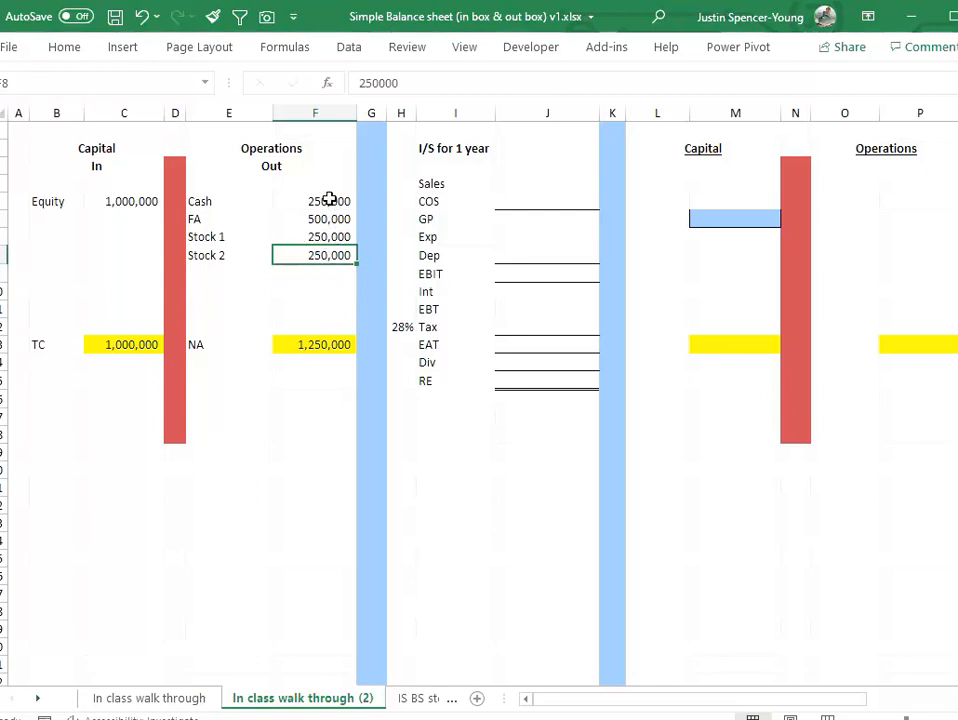
{"action": "left_click", "coordinate": [331, 199]}
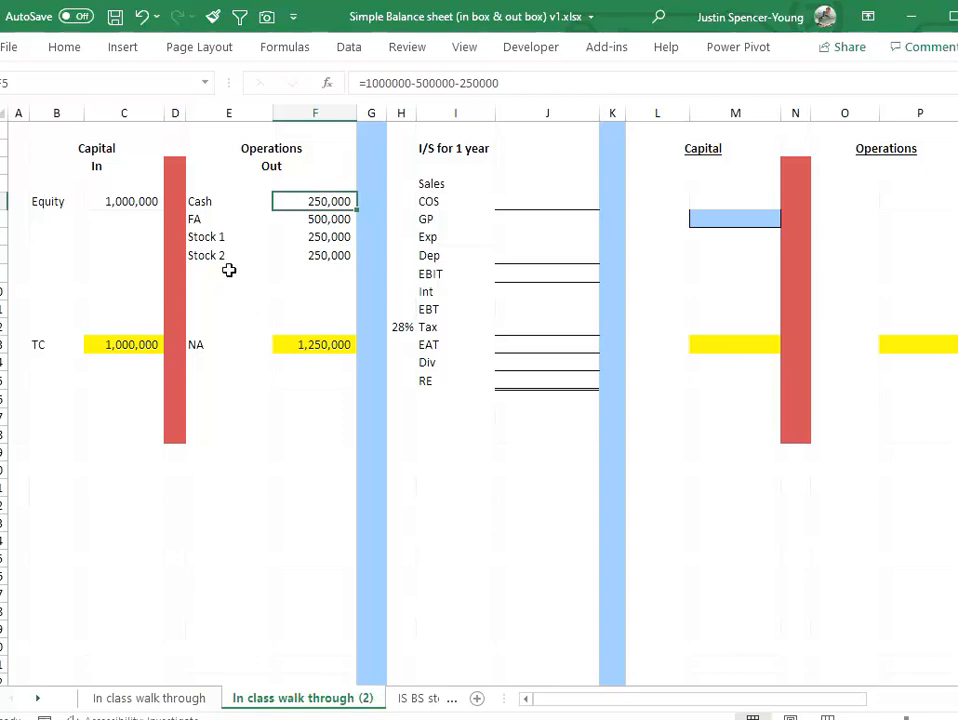
{"action": "left_click_drag", "start_coordinate": [214, 256], "coordinate": [277, 257]}
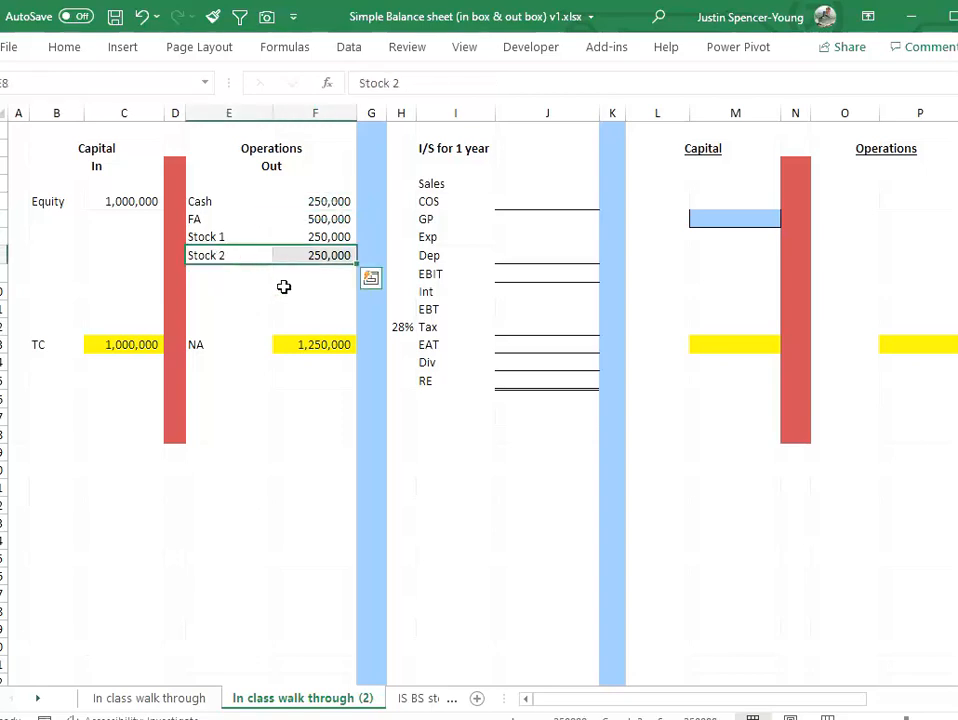
{"action": "left_click", "coordinate": [235, 295]}
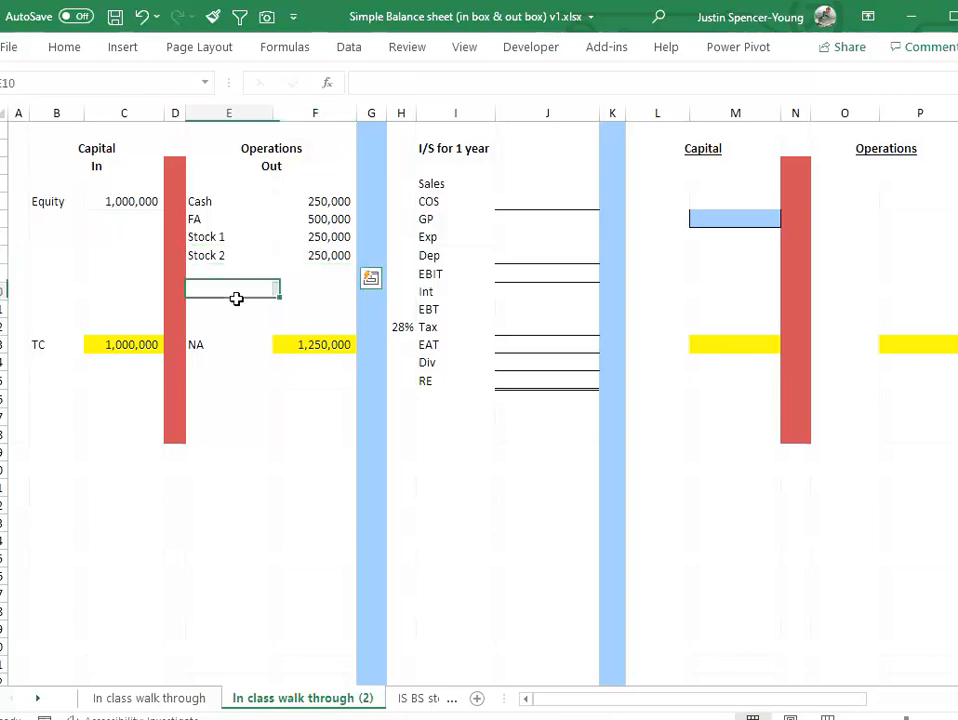
{"action": "left_click_drag", "start_coordinate": [198, 255], "coordinate": [280, 260]}
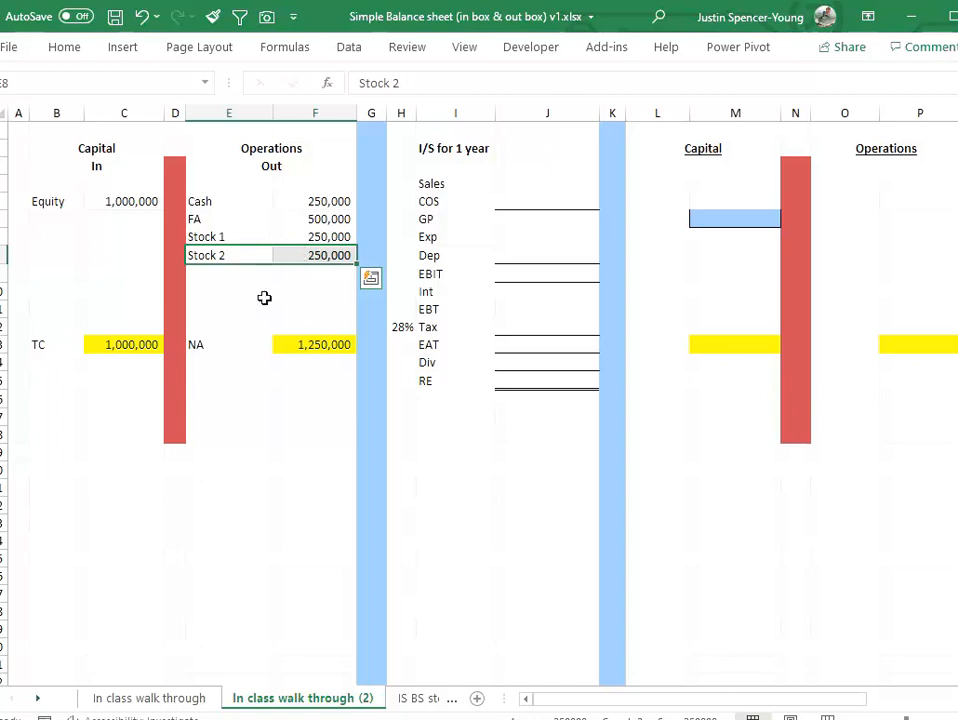
Step: Add a Creditor line of -250,000 below Stock 2 in the Operations Out block
{"action": "left_click", "coordinate": [206, 272]}
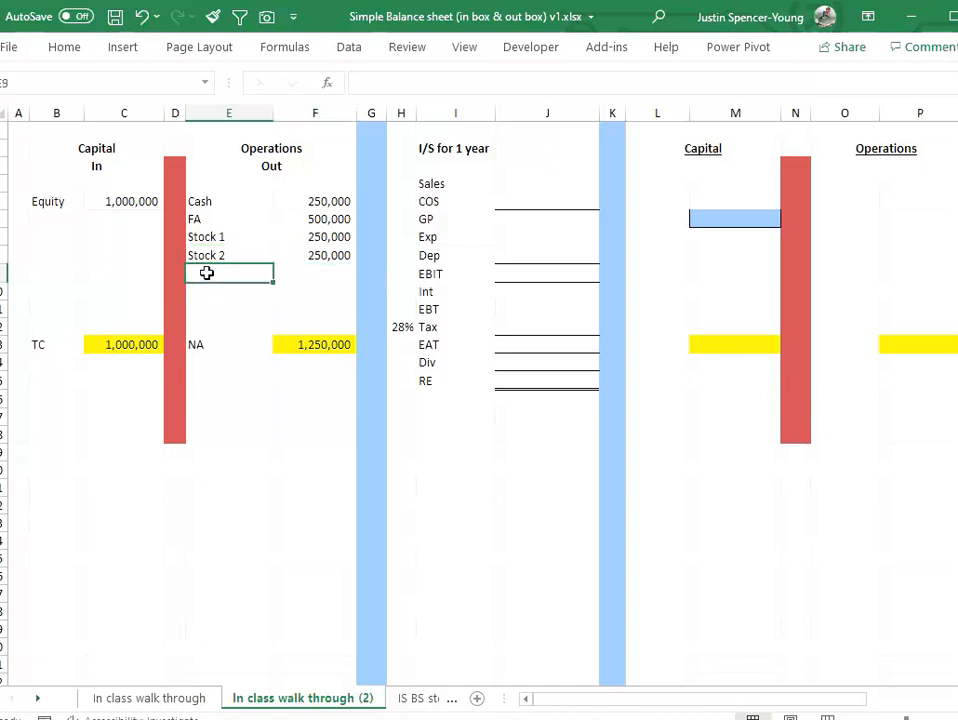
{"action": "type", "text": "Creditor"}
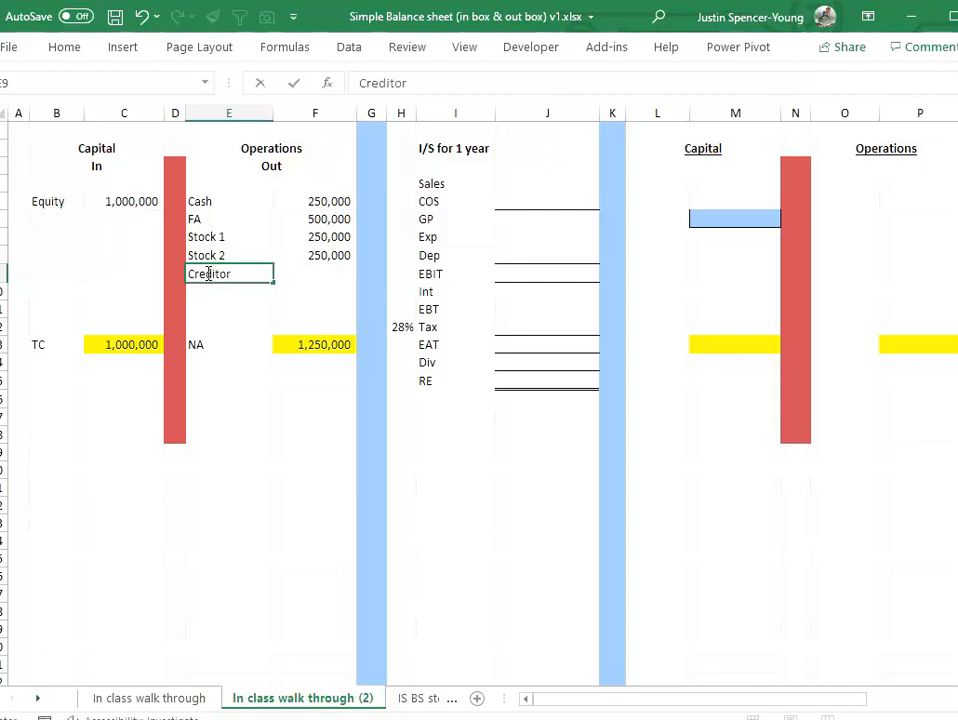
{"action": "key", "text": "Tab"}
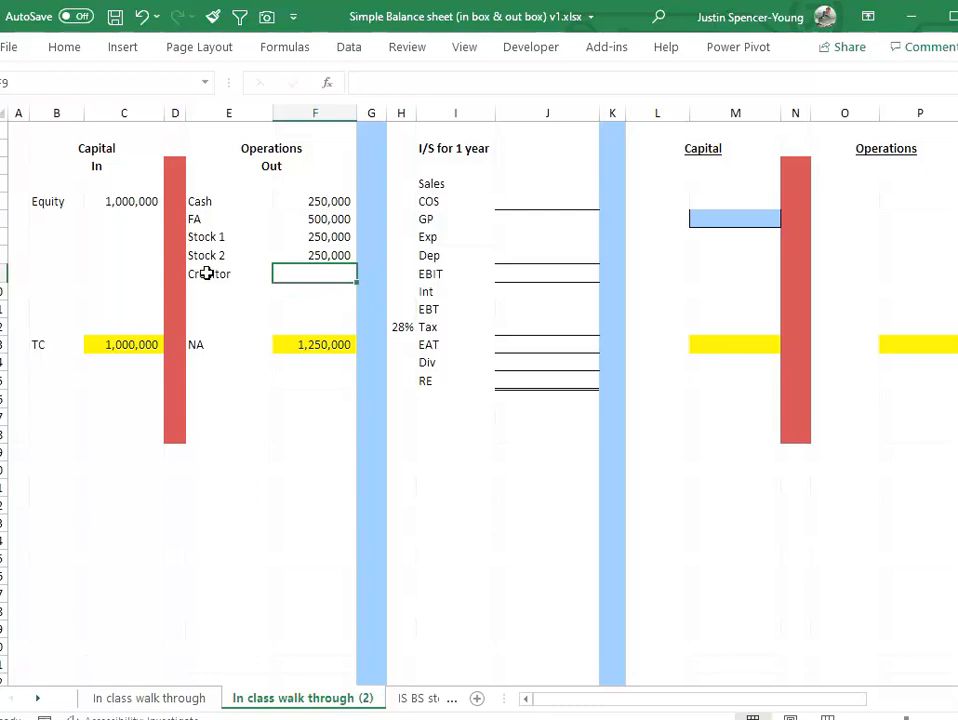
{"action": "type", "text": "-250000"}
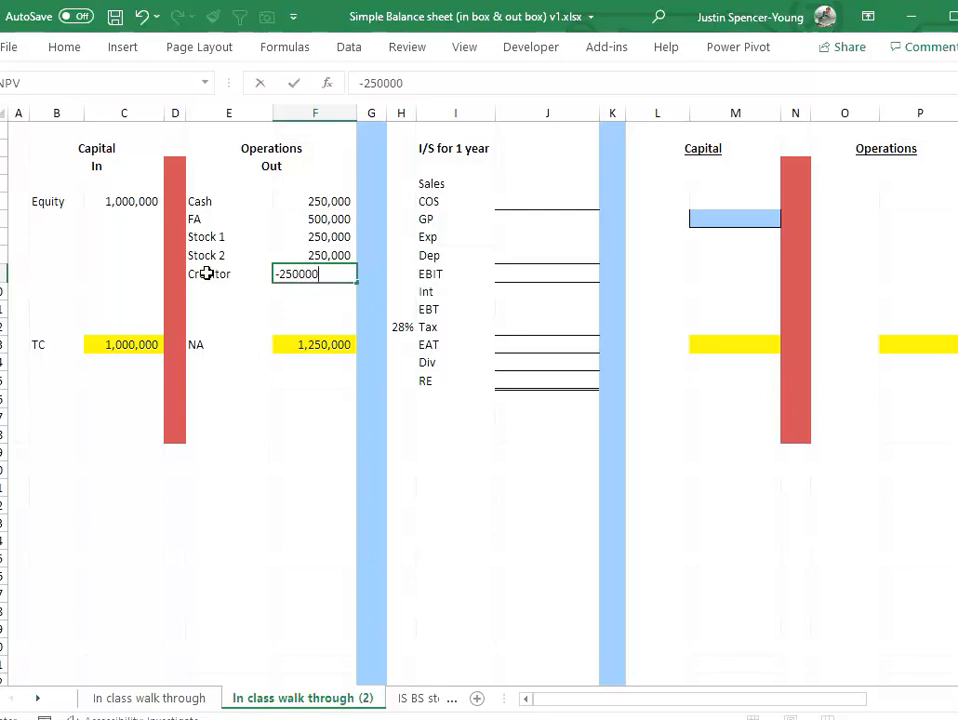
{"action": "key", "text": "Return"}
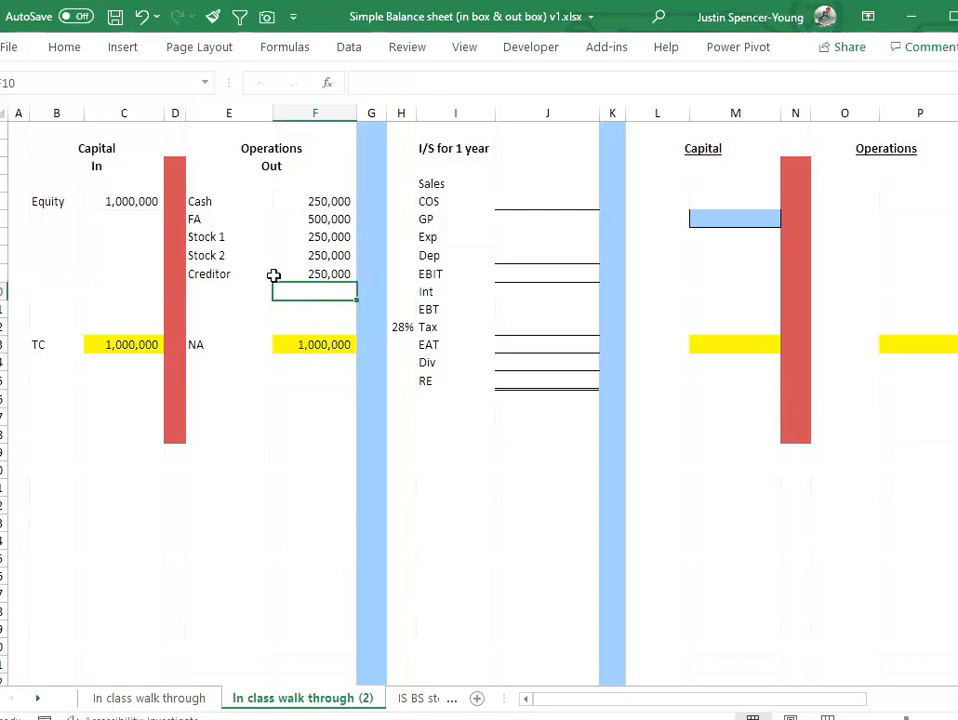
Step: Compare the Capital side with the Creditor line under Operations, and inspect the formula behind the NA total in F13
{"action": "left_click", "coordinate": [47, 269]}
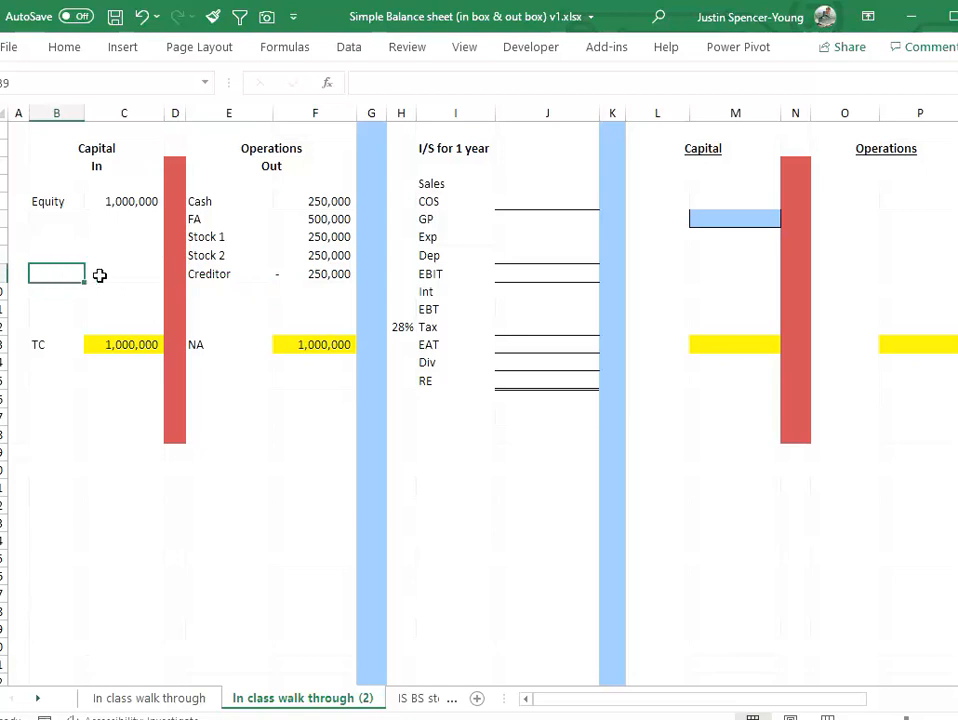
{"action": "left_click", "coordinate": [101, 150]}
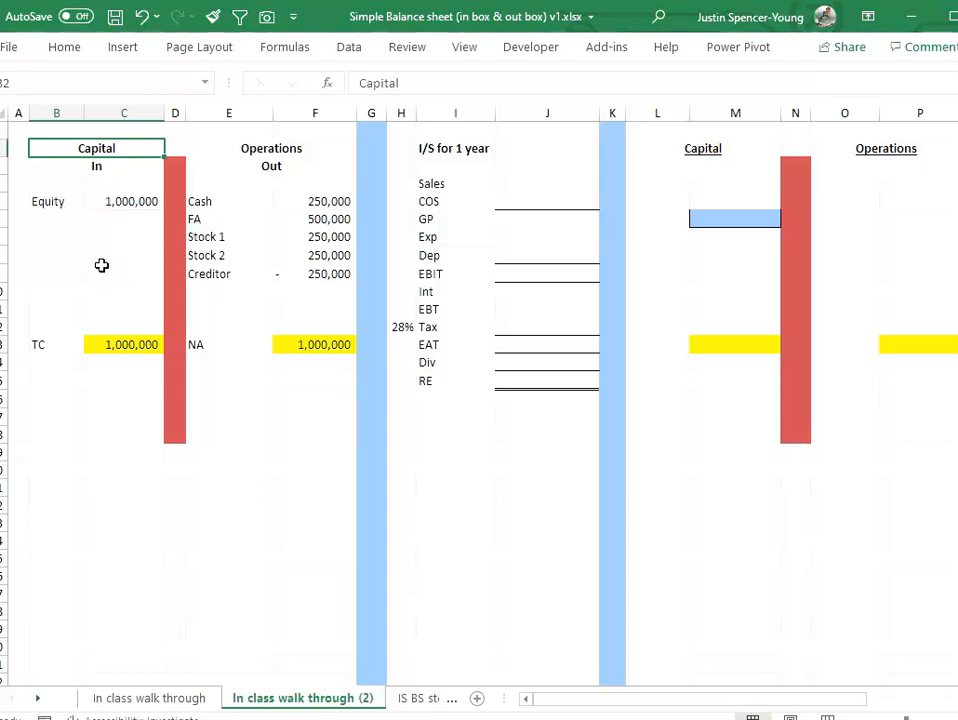
{"action": "left_click", "coordinate": [302, 274]}
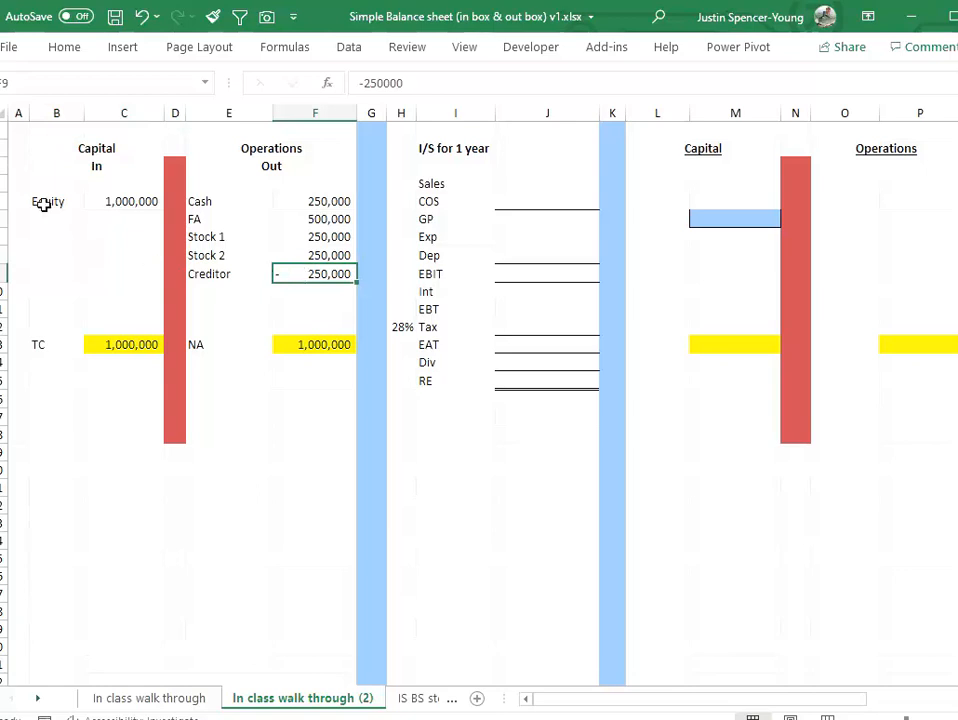
{"action": "left_click_drag", "start_coordinate": [43, 203], "coordinate": [102, 201]}
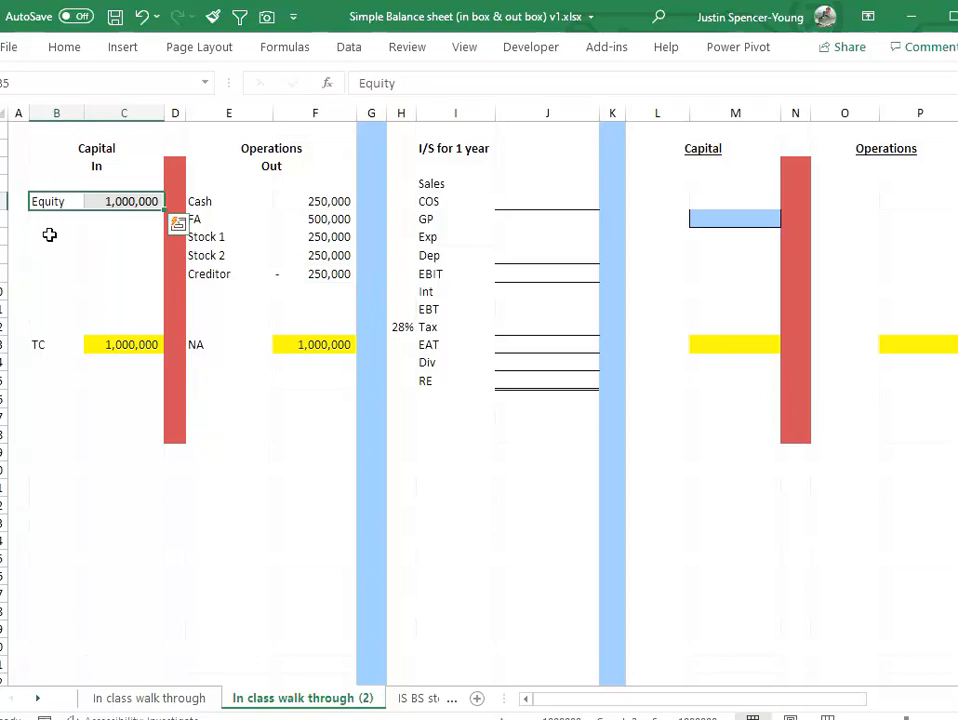
{"action": "left_click_drag", "start_coordinate": [210, 273], "coordinate": [277, 274]}
{"action": "left_click", "coordinate": [273, 146]}
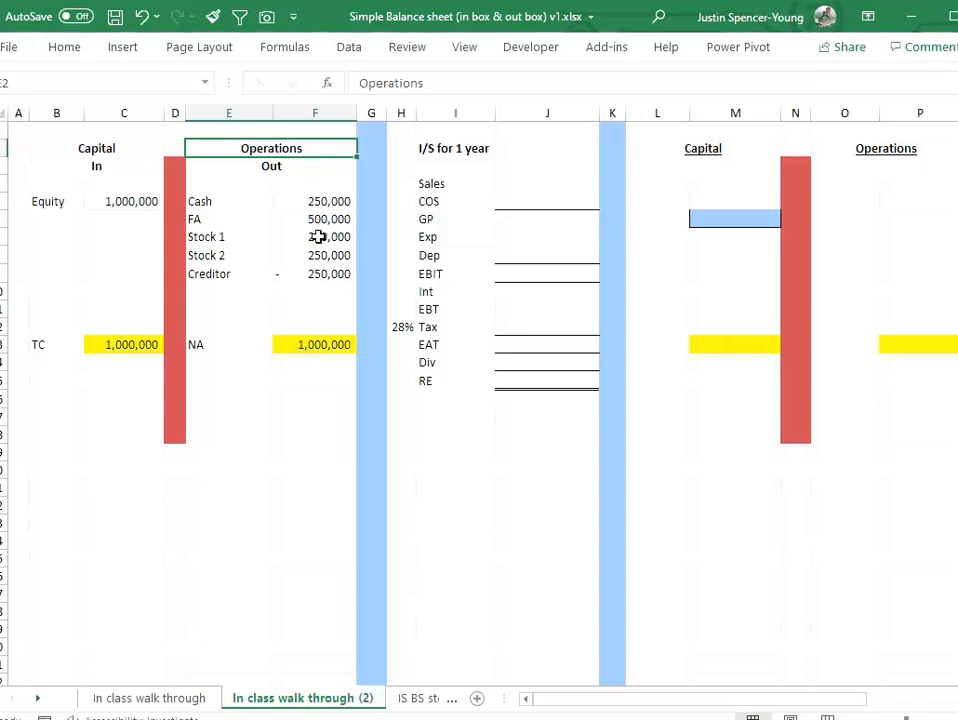
{"action": "double_click", "coordinate": [321, 344]}
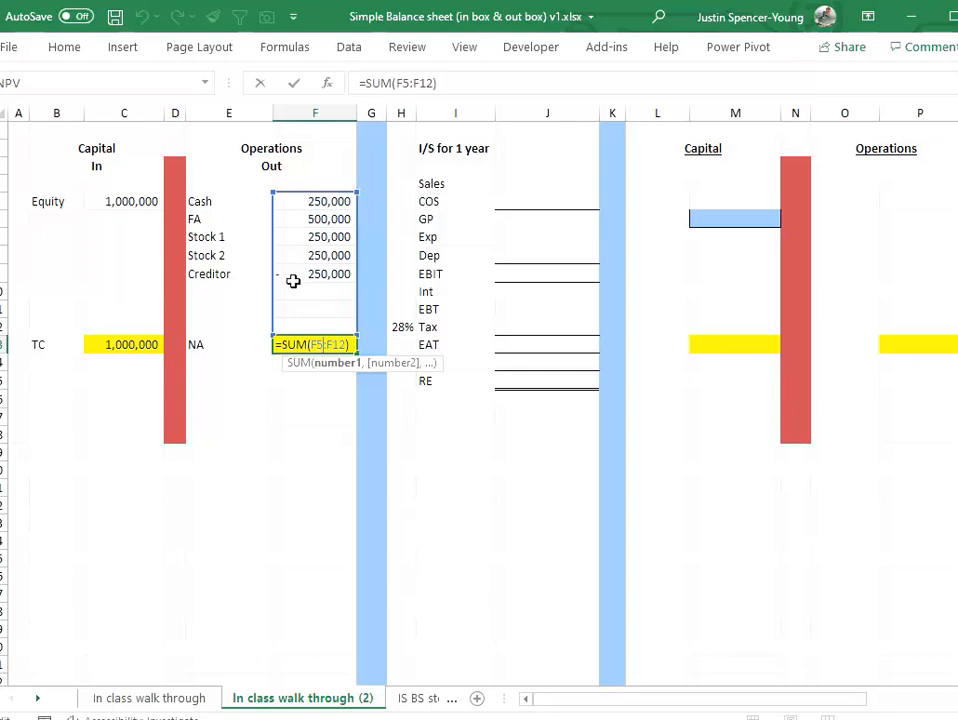
Step: Add a Debt line of 500,000 in row 8 of the Capital In block, below Equity
{"action": "key", "text": "Return"}
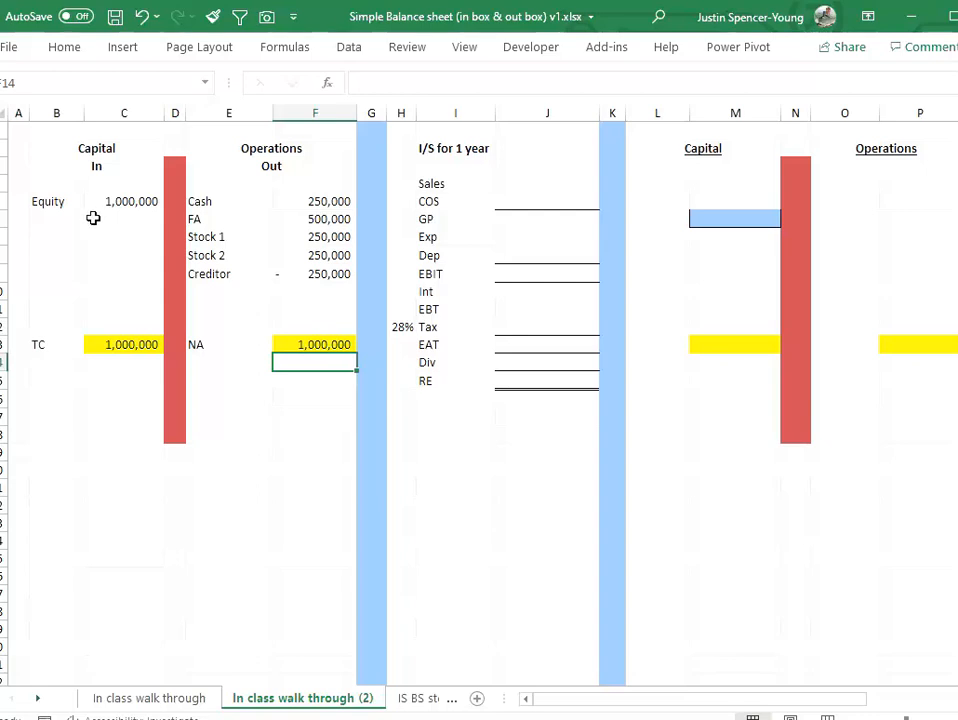
{"action": "left_click", "coordinate": [47, 252]}
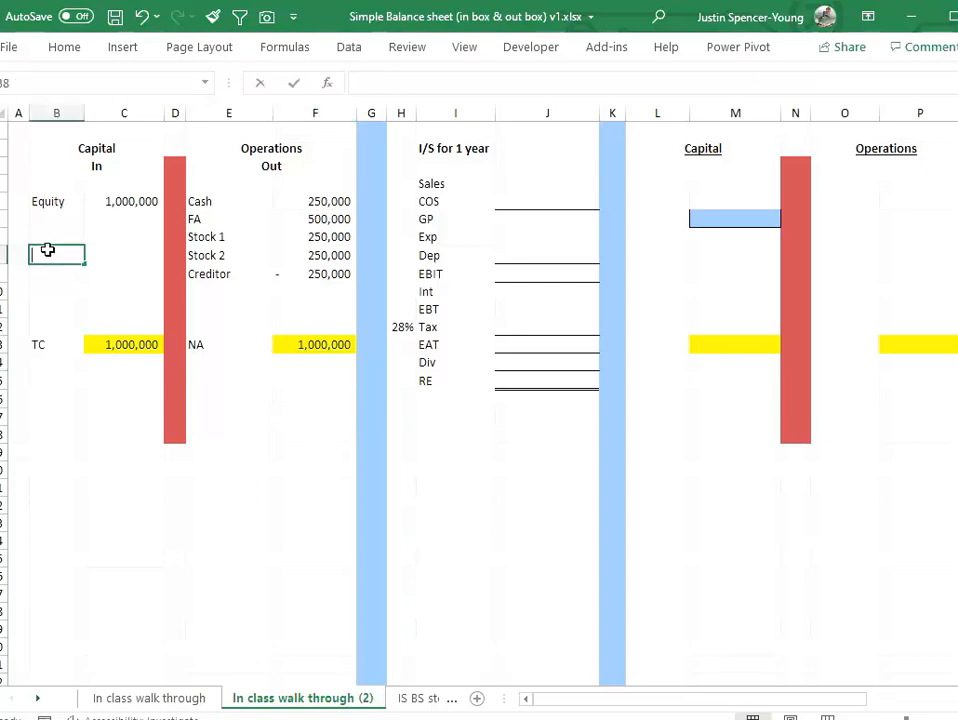
{"action": "type", "text": "Debt"}
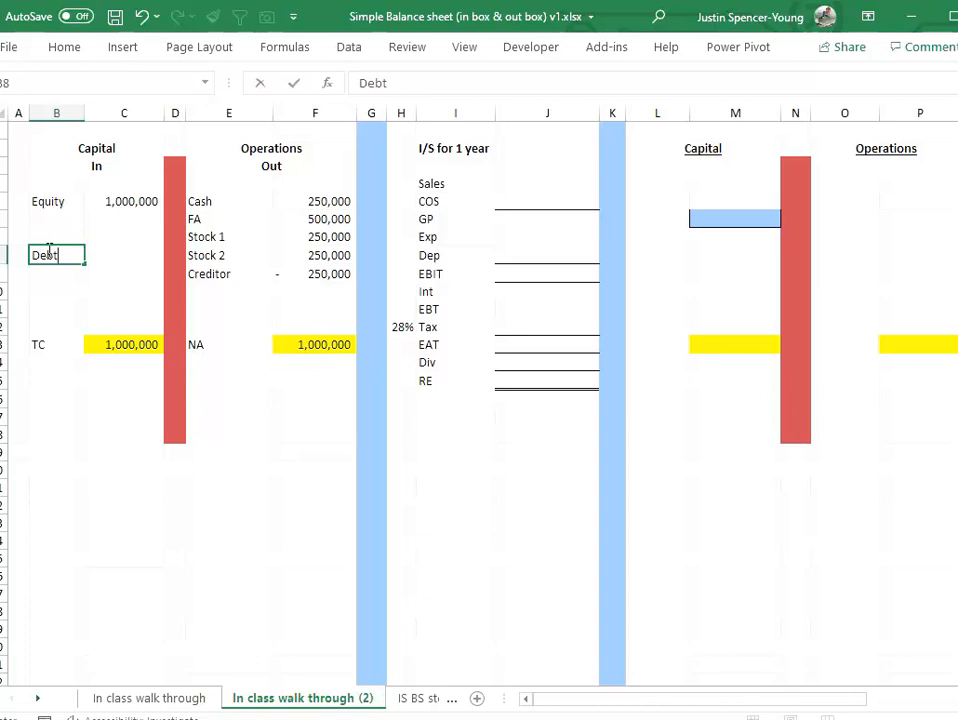
{"action": "key", "text": "Tab"}
{"action": "type", "text": "50"}
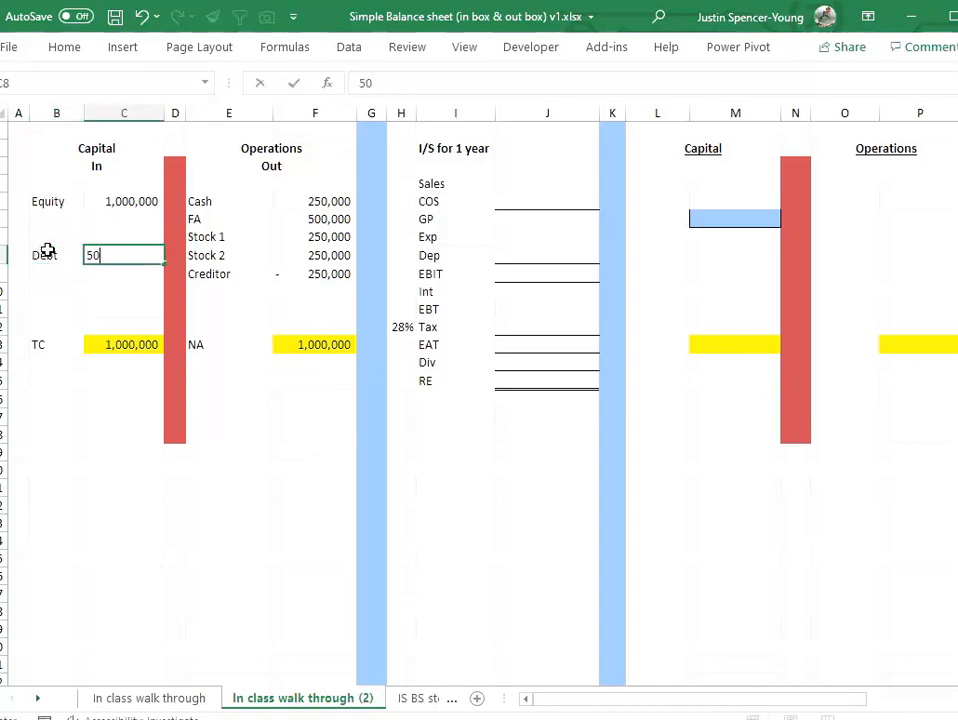
{"action": "type", "text": "0,0000"}
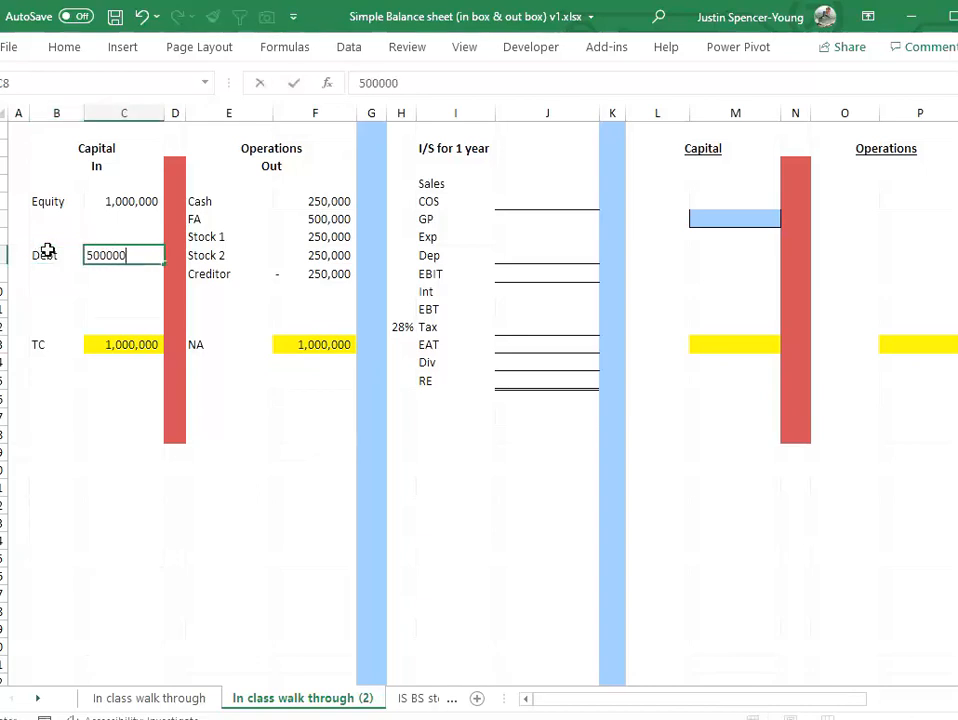
{"action": "key", "text": "Return"}
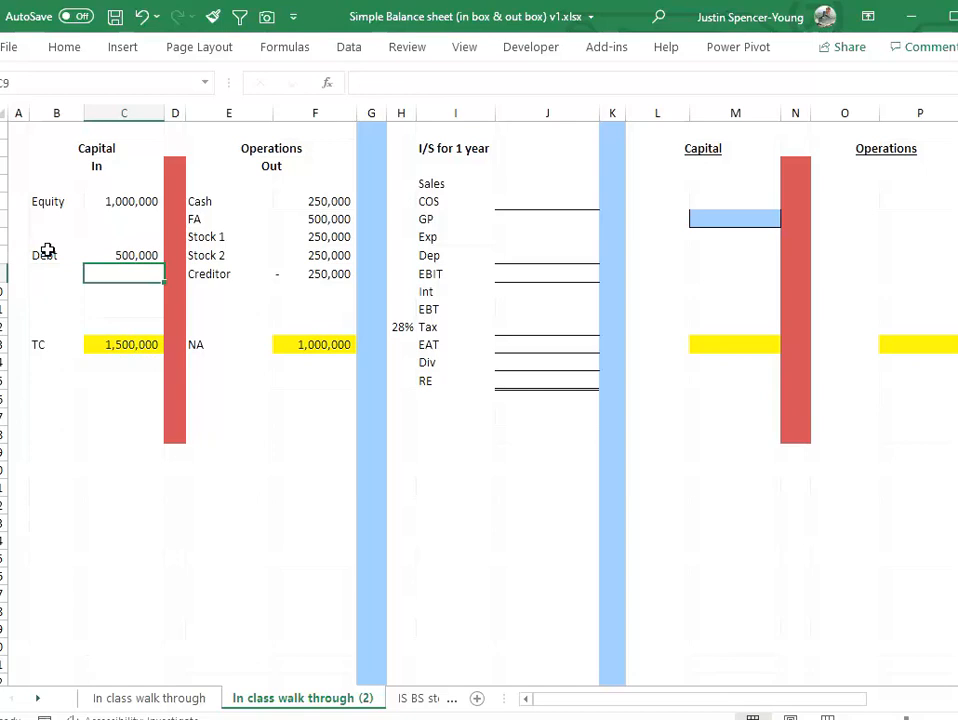
Step: Append +500000 to the Cash formula in F5 to record the debt money received
{"action": "left_click", "coordinate": [122, 343]}
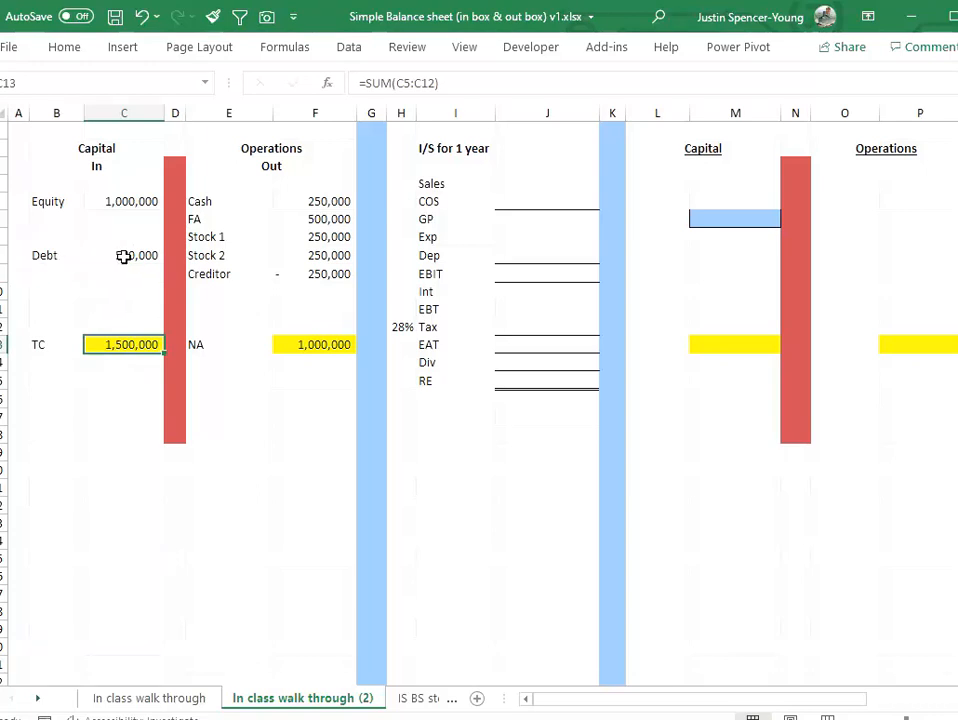
{"action": "left_click", "coordinate": [313, 200]}
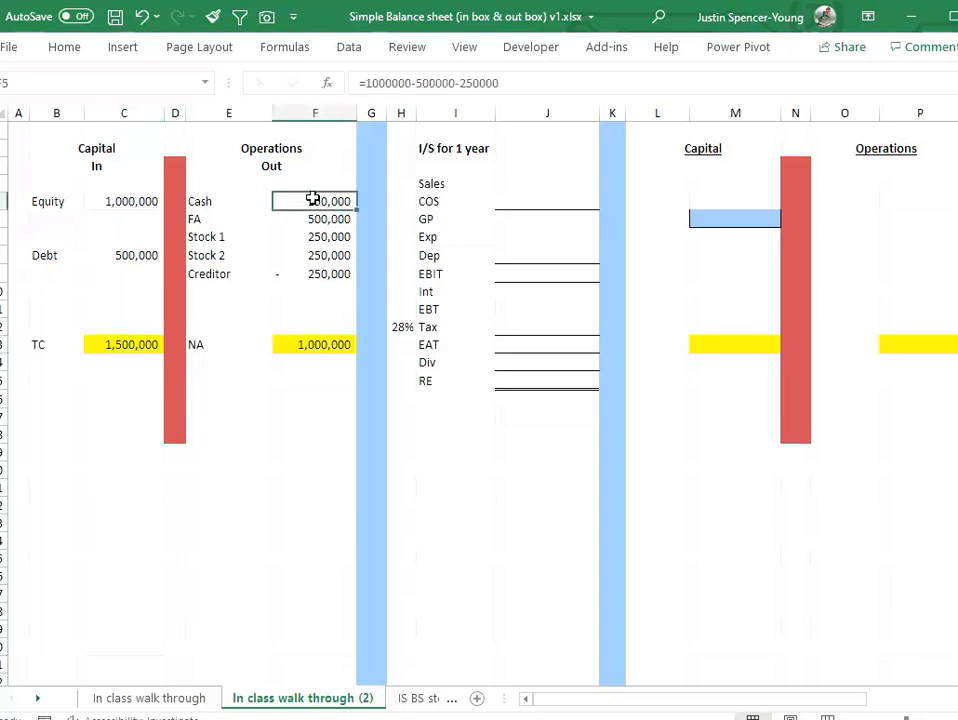
{"action": "left_click", "coordinate": [519, 82]}
{"action": "type", "text": "+500000"}
{"action": "key", "text": "Return"}
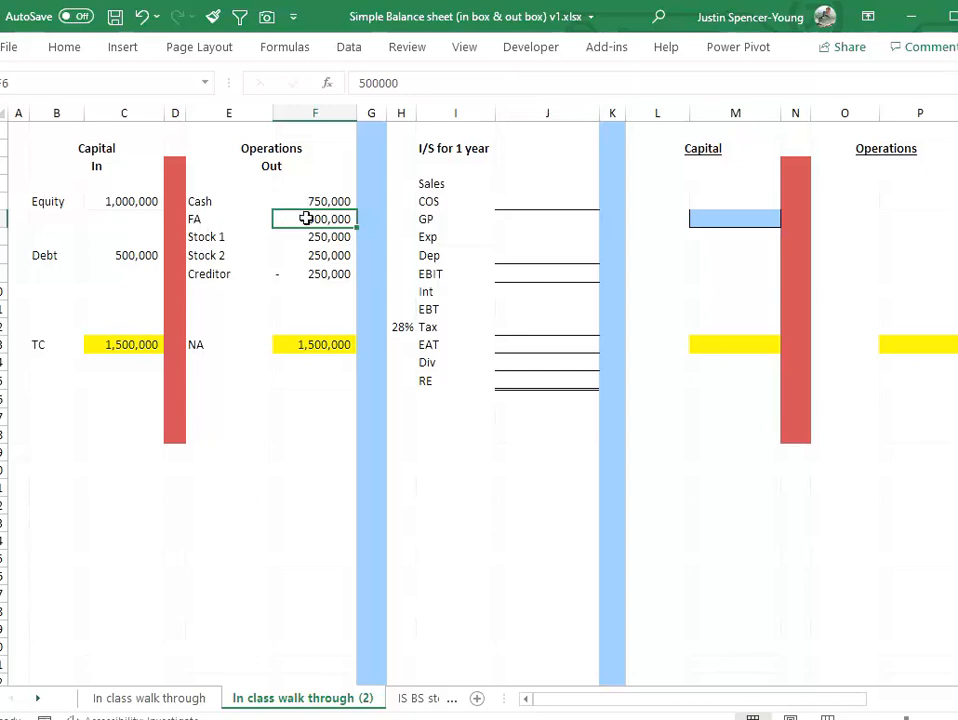
Step: Change the FA value in F6 to the formula =500000+500000 to record the additional fixed asset
{"action": "left_click", "coordinate": [359, 83]}
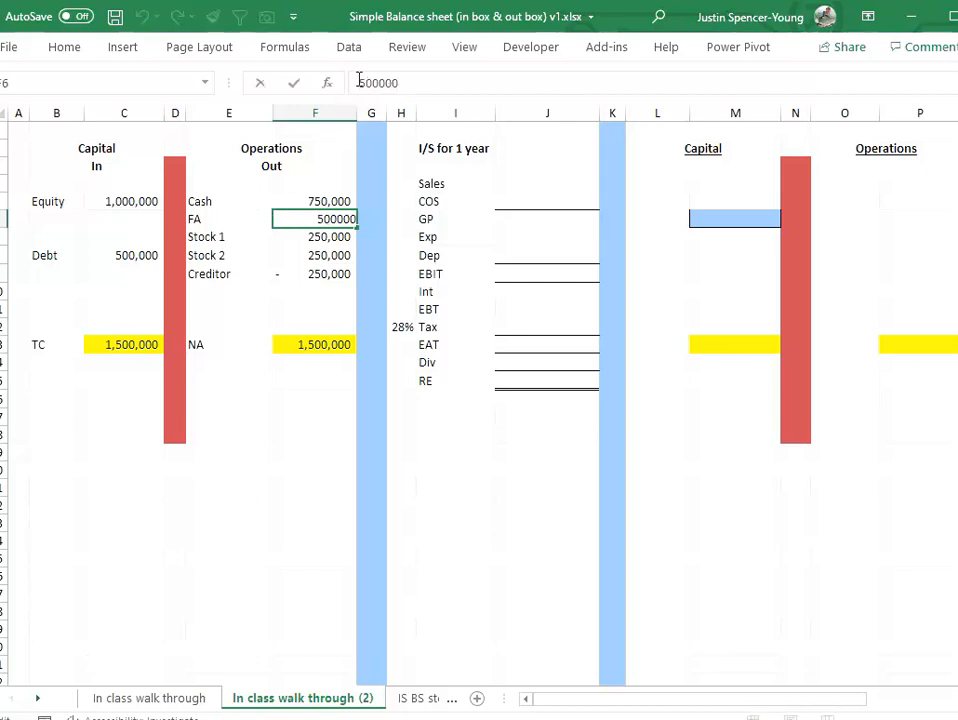
{"action": "type", "text": "=500000+500"}
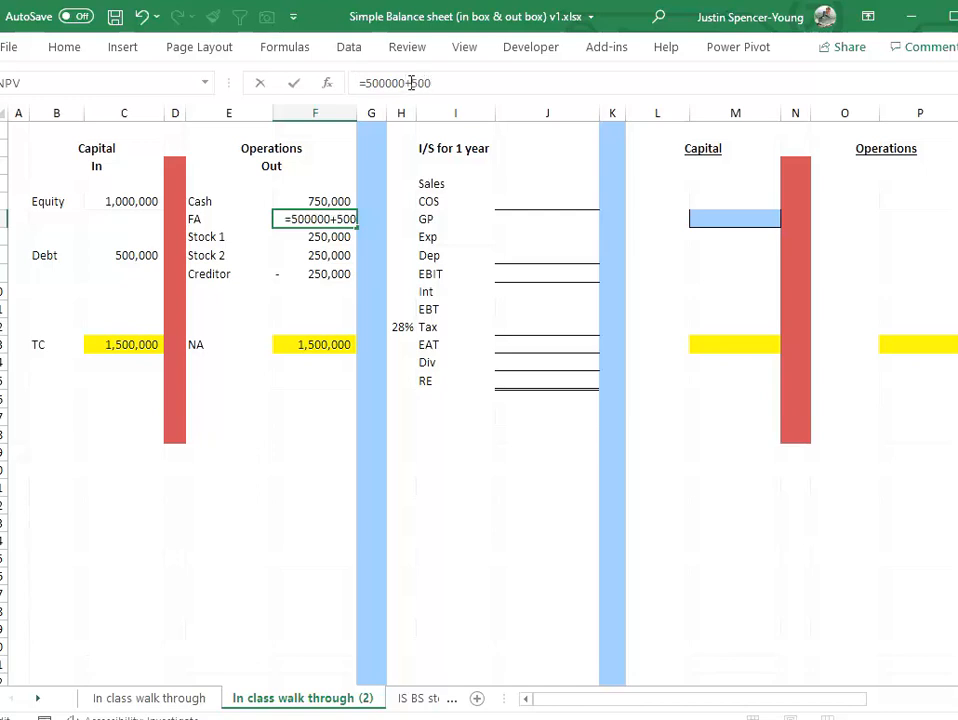
{"action": "type", "text": "000"}
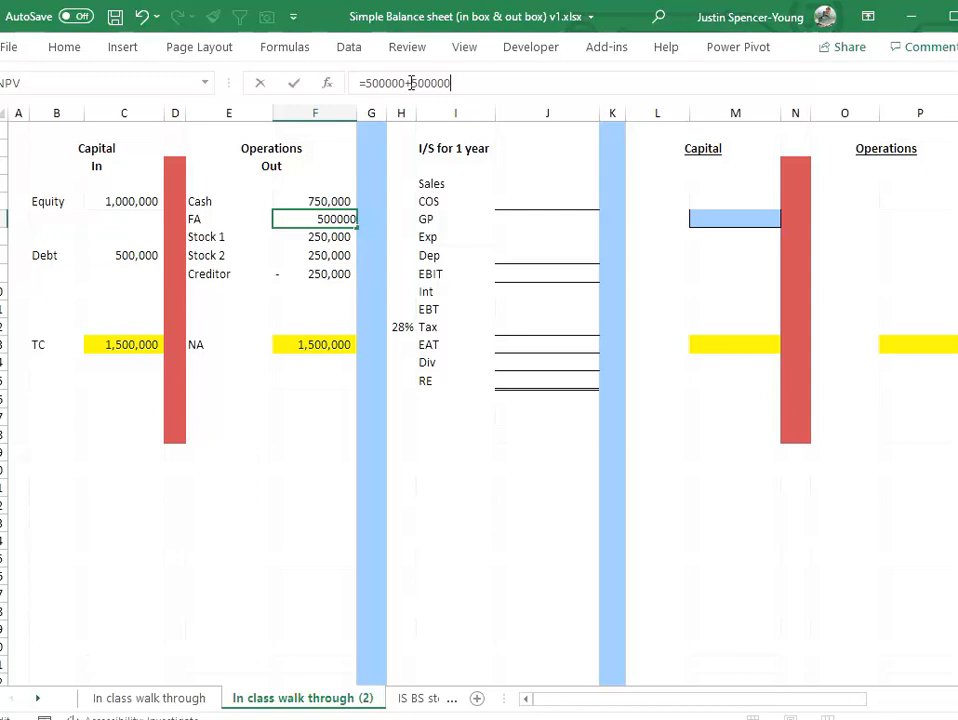
{"action": "key", "text": "Return"}
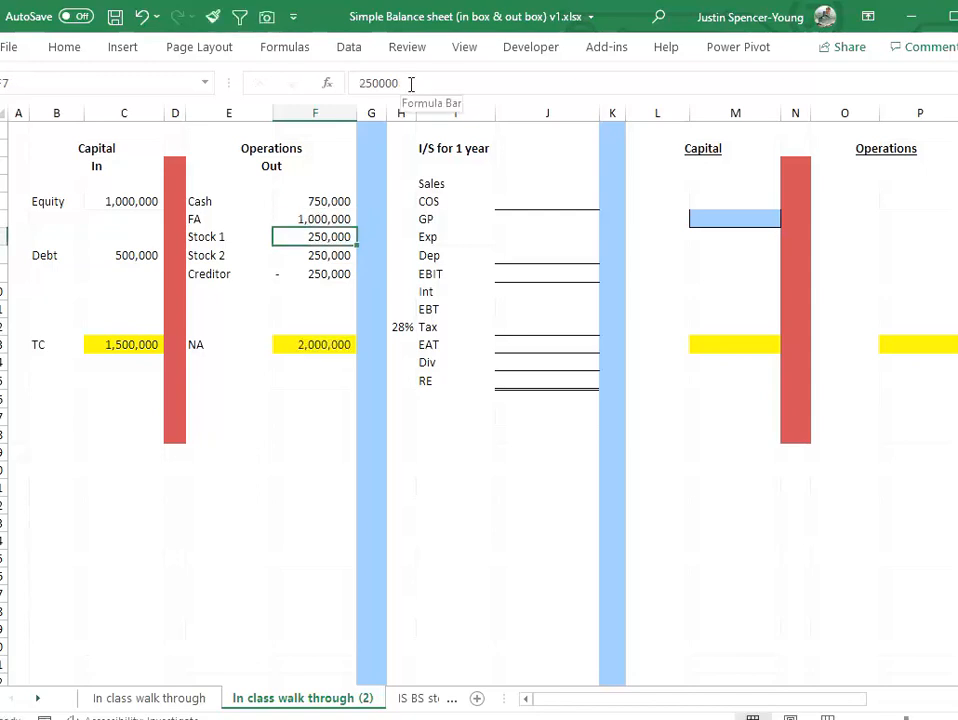
Step: Append -500000 to the Cash formula in F5 for the fixed asset purchase, and compare the Operations items with Equity and Debt
{"action": "left_click", "coordinate": [321, 201]}
{"action": "left_click", "coordinate": [566, 84]}
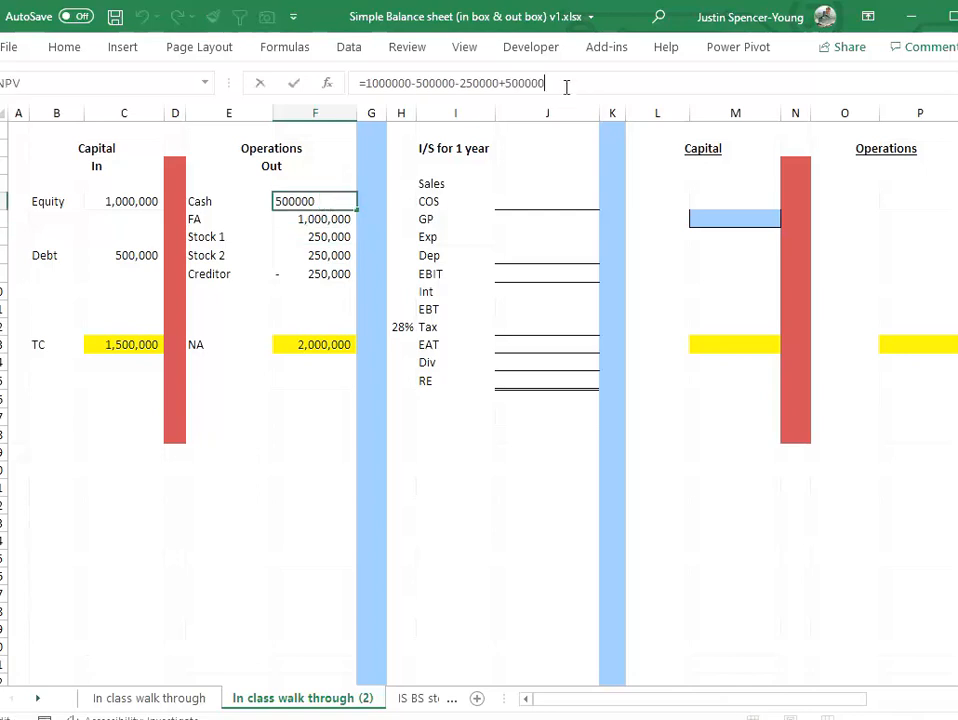
{"action": "type", "text": "-500000"}
{"action": "key", "text": "Return"}
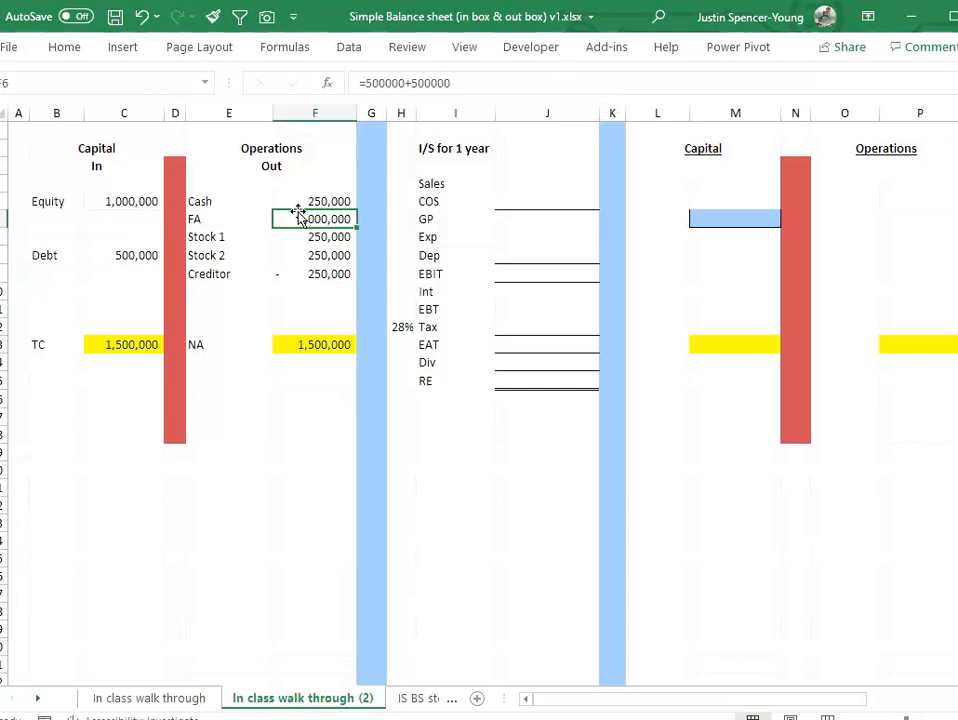
{"action": "left_click_drag", "start_coordinate": [321, 199], "coordinate": [317, 271]}
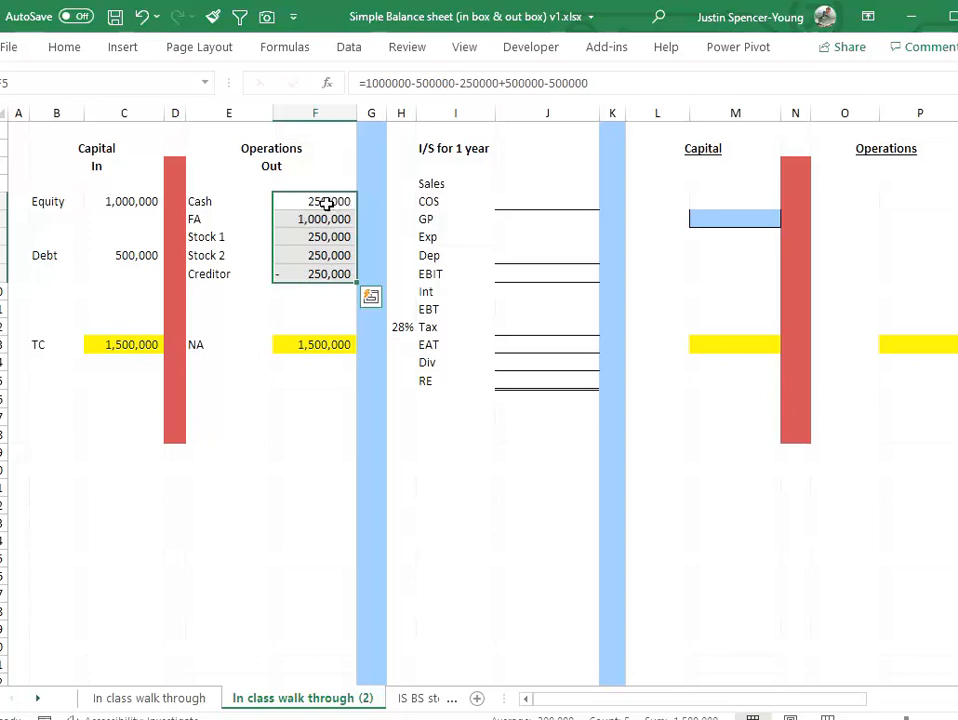
{"action": "left_click_drag", "start_coordinate": [133, 201], "coordinate": [133, 254]}
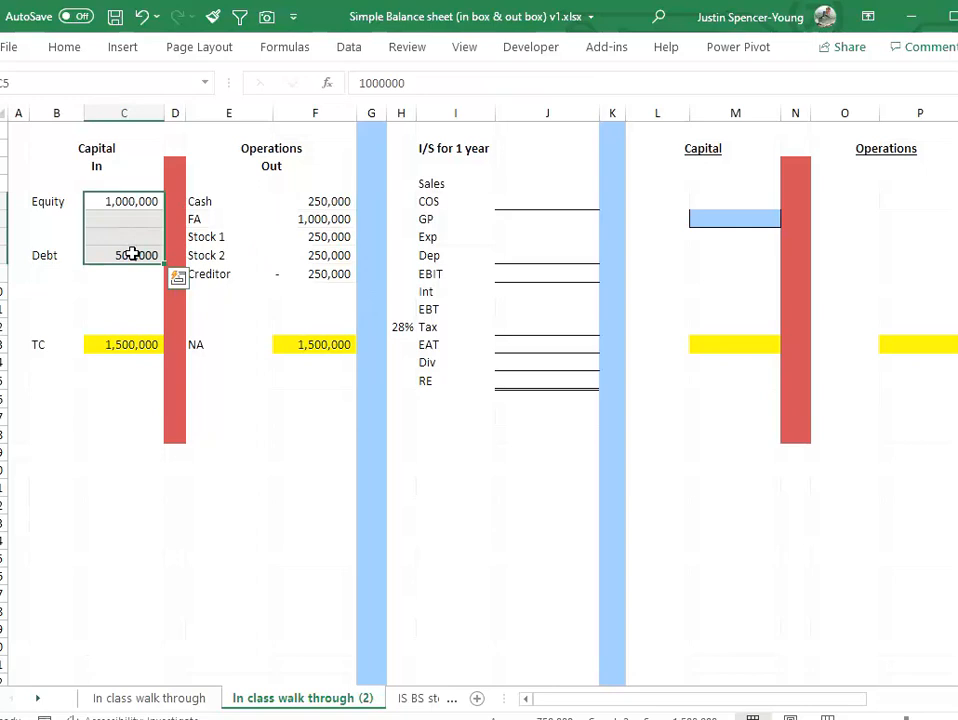